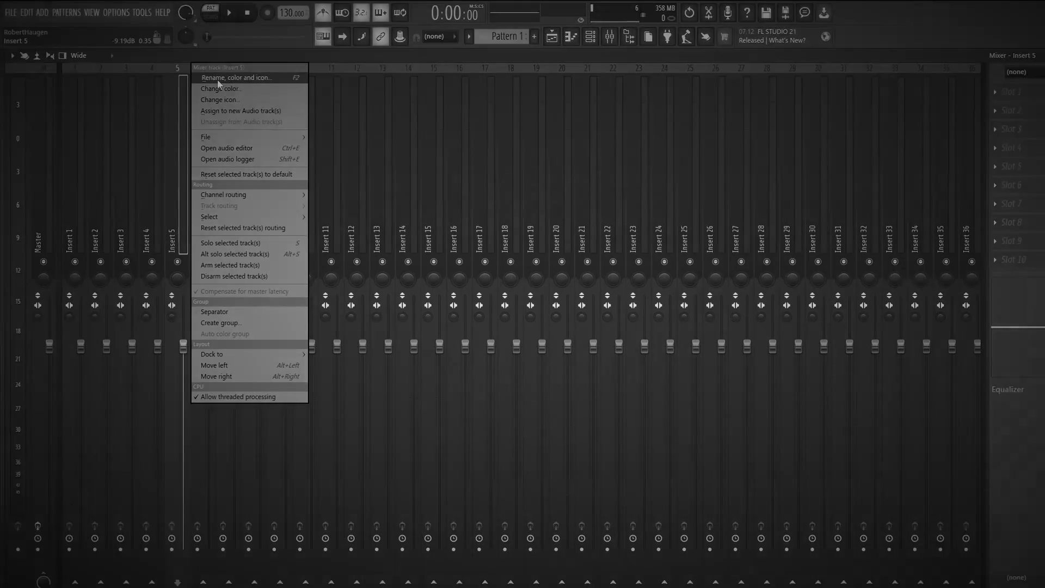
Rename the Insert 5 mixer track to Lead1 using the suggested names
left_click(217, 80)
left_click(99, 79)
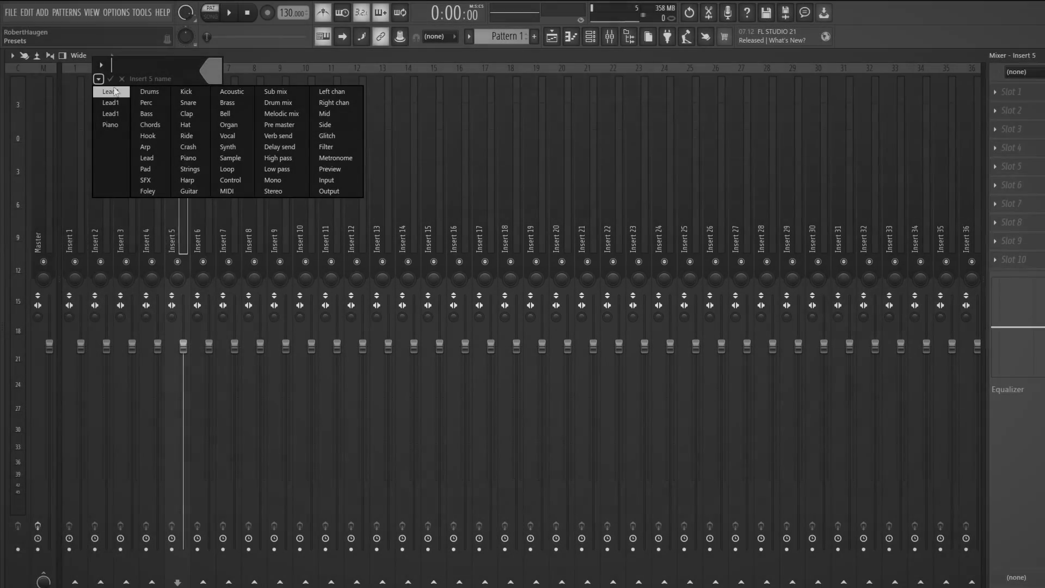
left_click(110, 91)
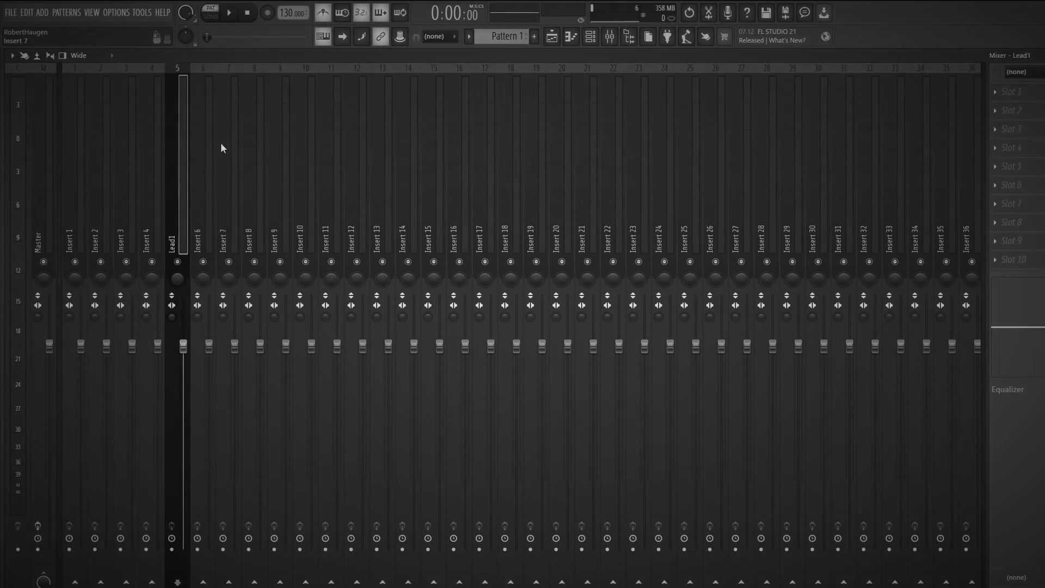
Delete the Lead1 track from the playlist and confirm the deletion
left_click(559, 40)
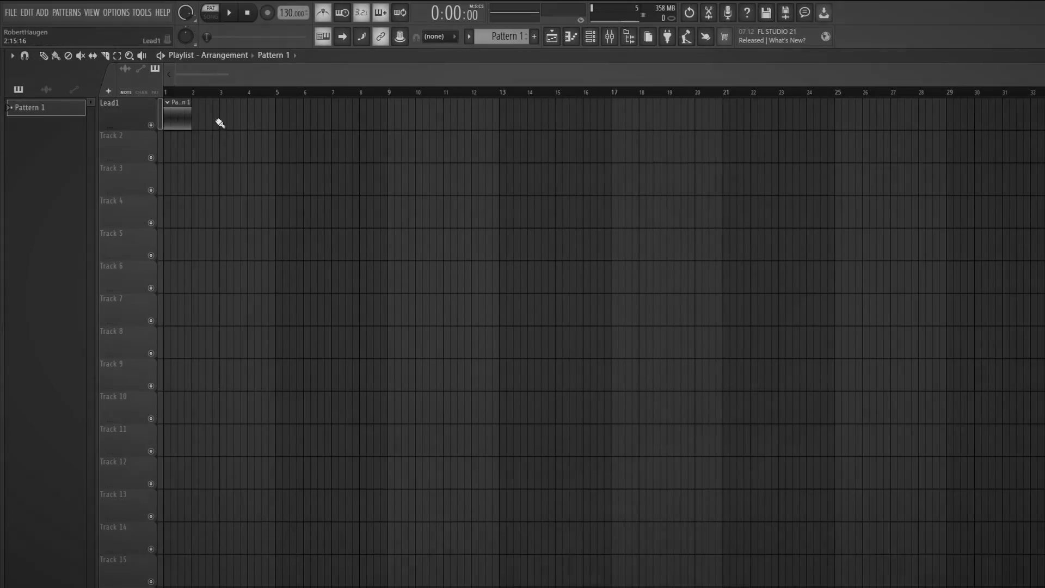
right_click(137, 102)
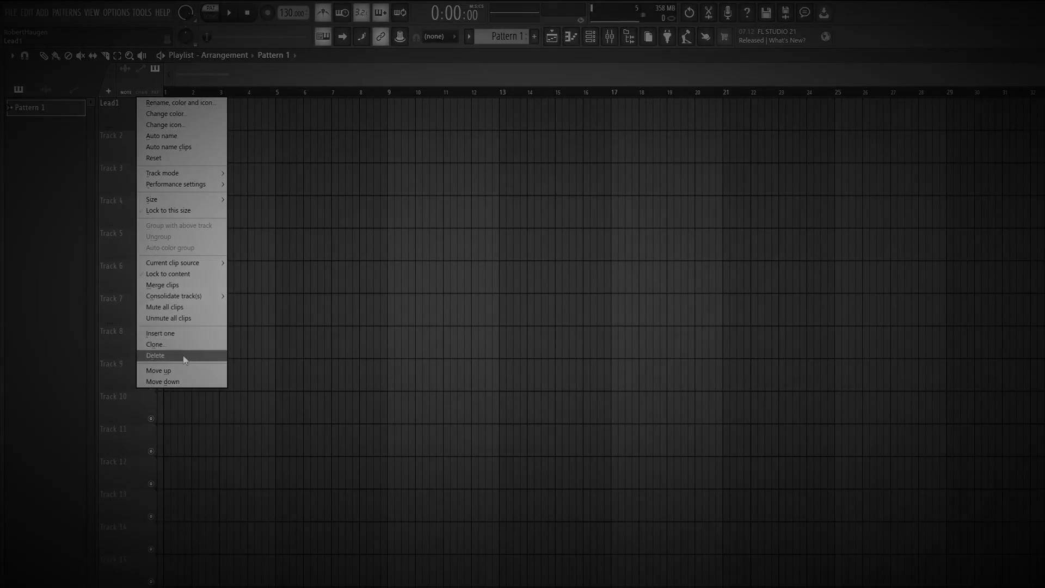
left_click(180, 355)
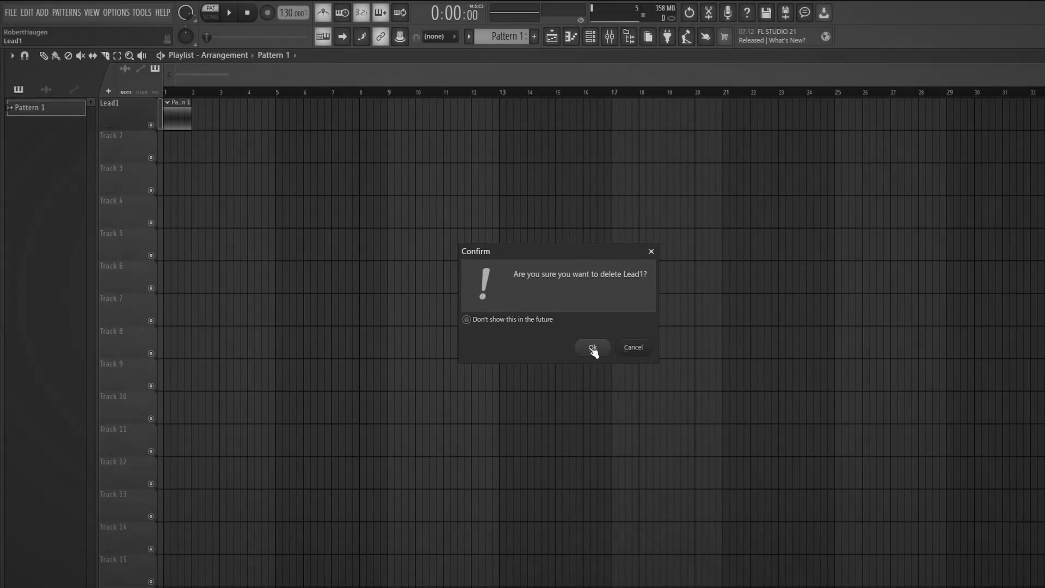
left_click(593, 346)
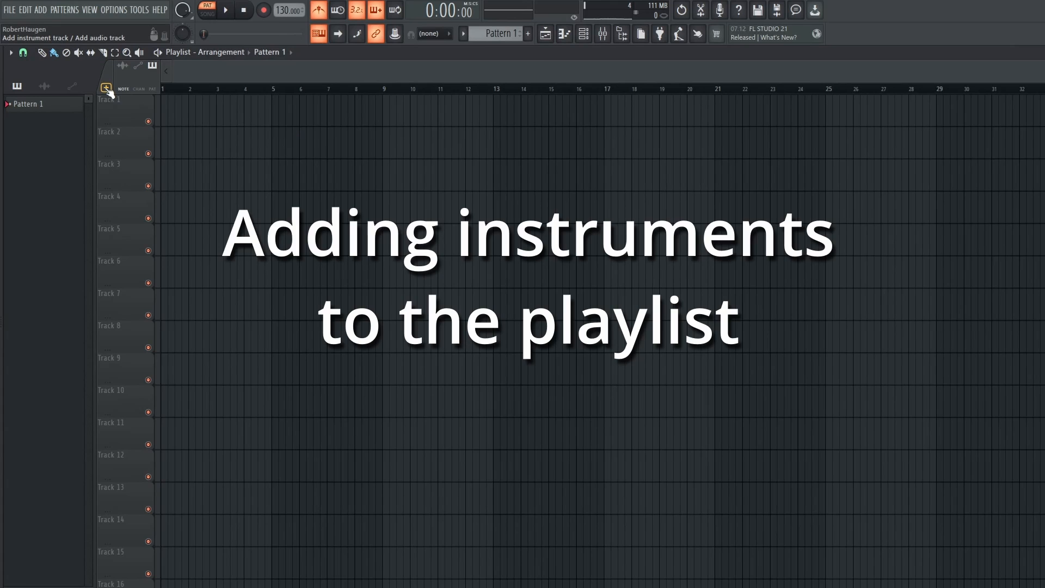
Add a Serum instrument track to the playlist and name it Lead1
left_click(106, 88)
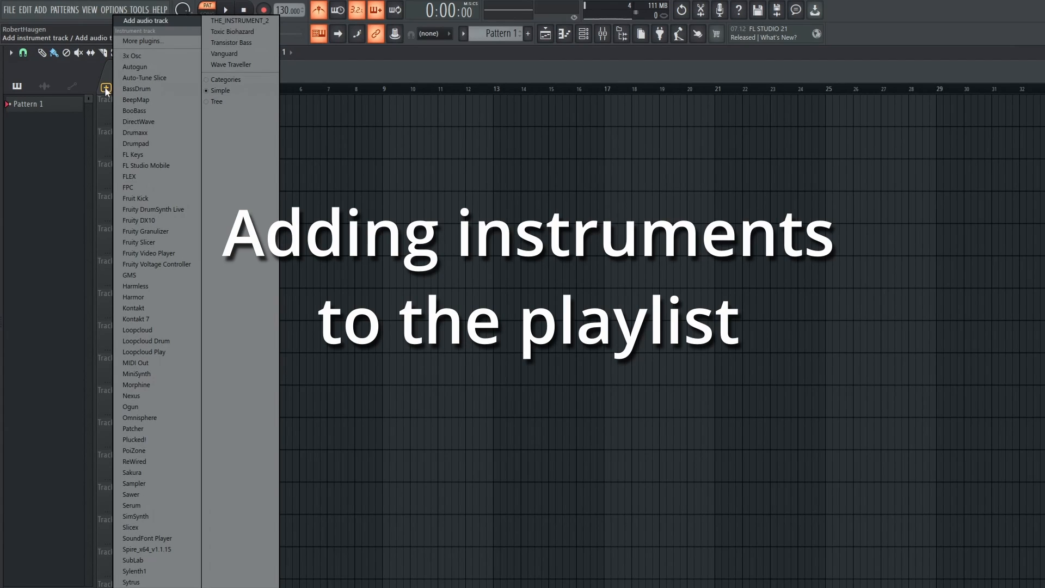
left_click(178, 505)
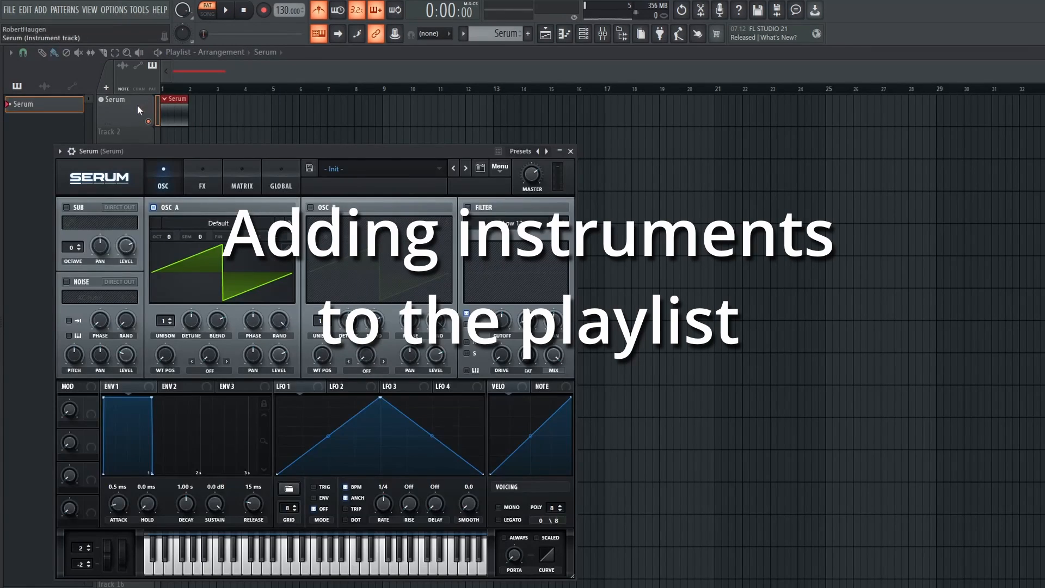
right_click(132, 109)
left_click(156, 100)
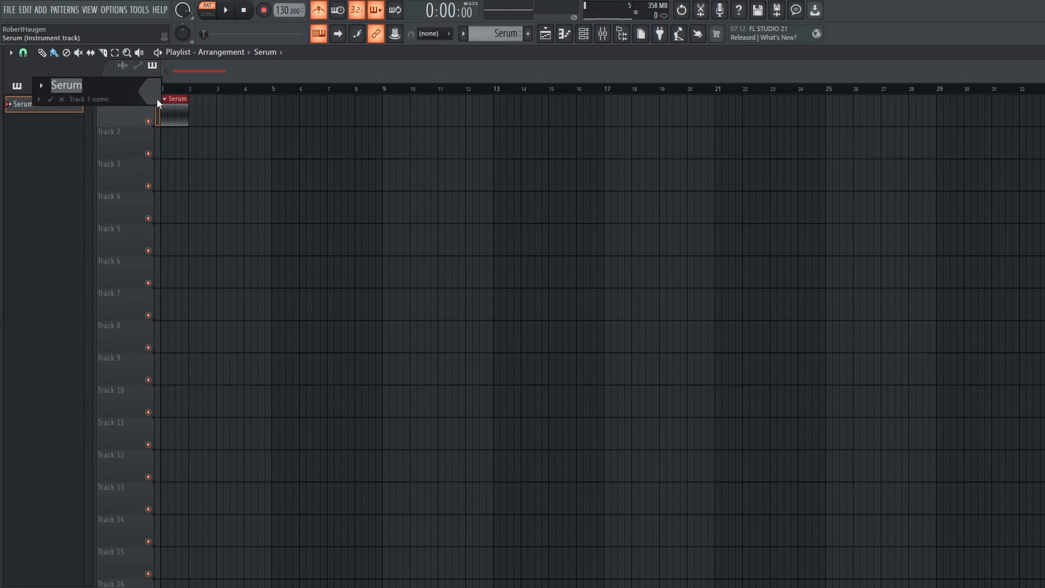
type("Lead1")
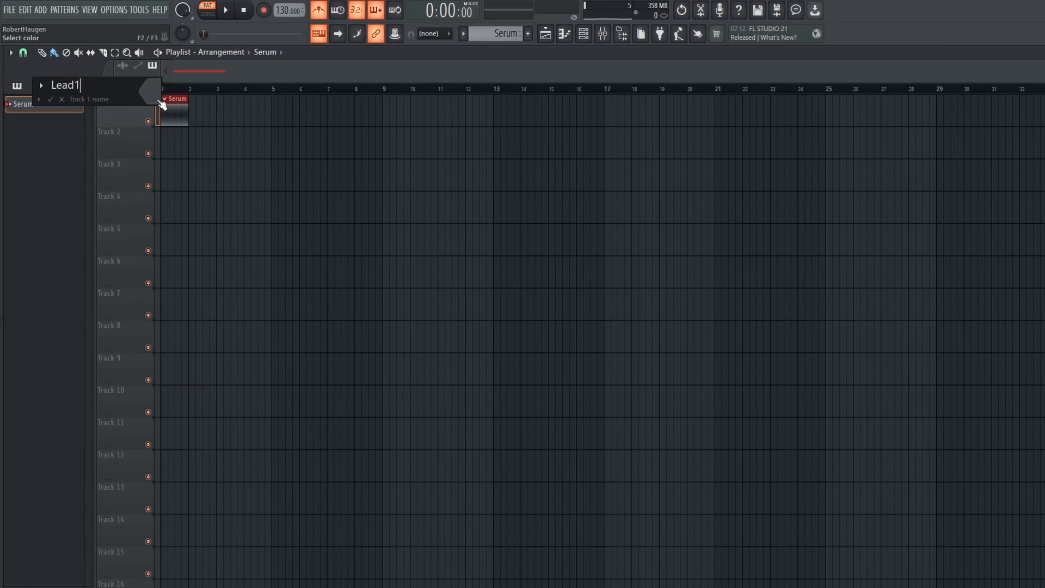
Color the Lead1 track Dark Slate Blue (#203060) and apply the new name and color
left_click(145, 95)
left_click(186, 276)
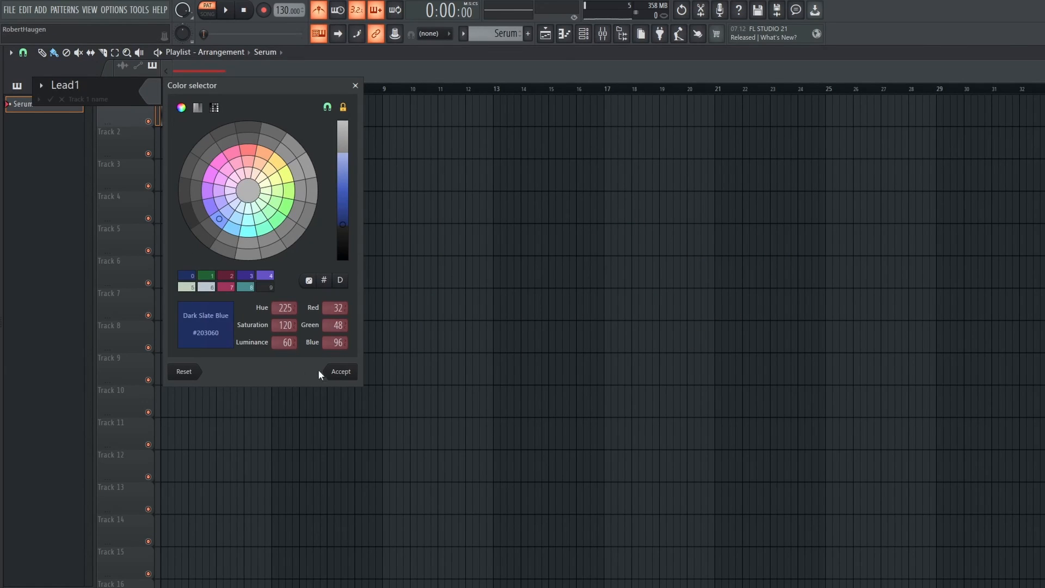
left_click(337, 373)
key("Return")
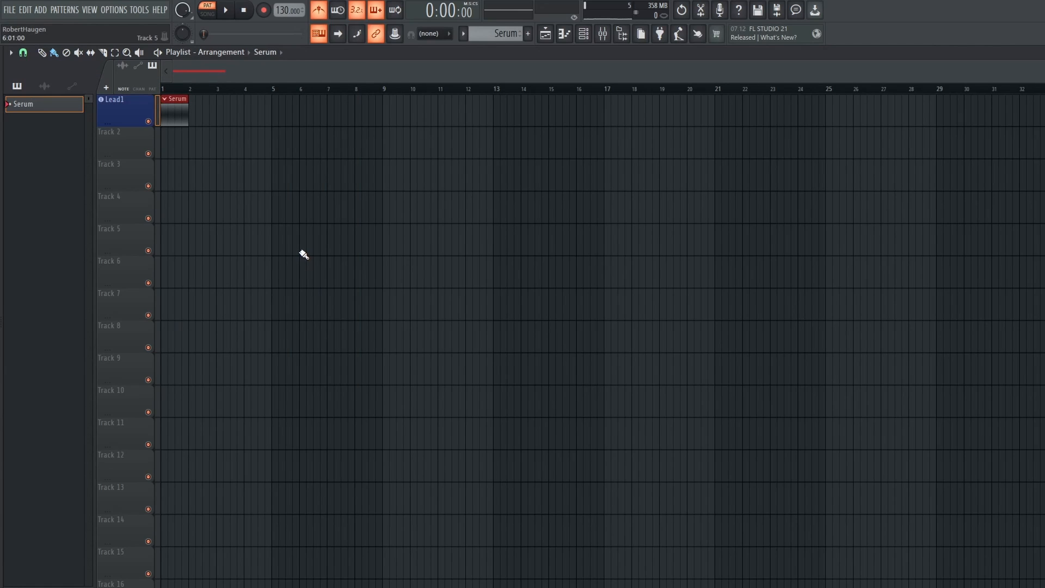
Check the Lead1 name and color in the channel rack and mixer, and return to the playlist
left_click(584, 34)
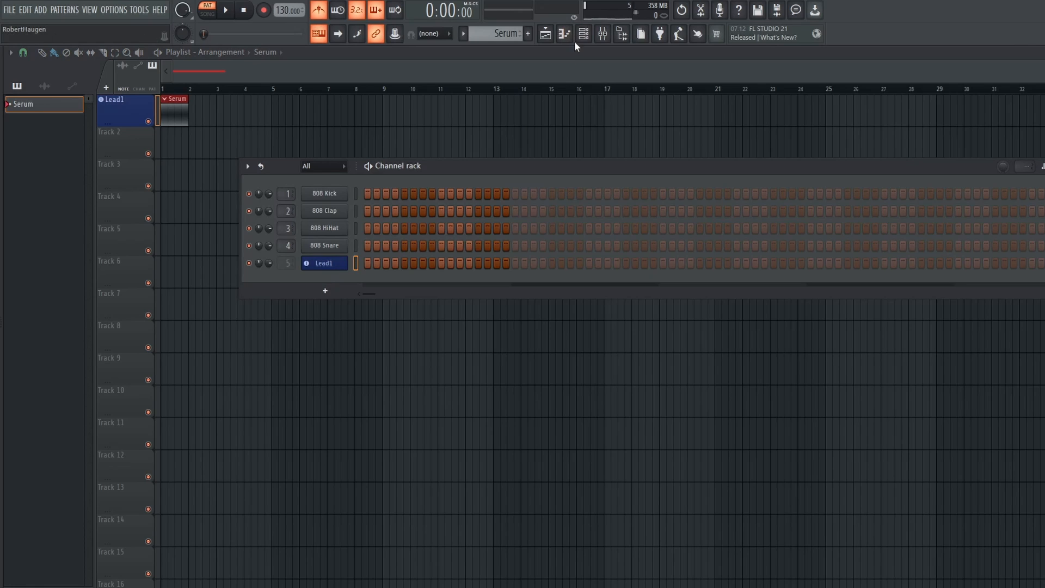
left_click(602, 34)
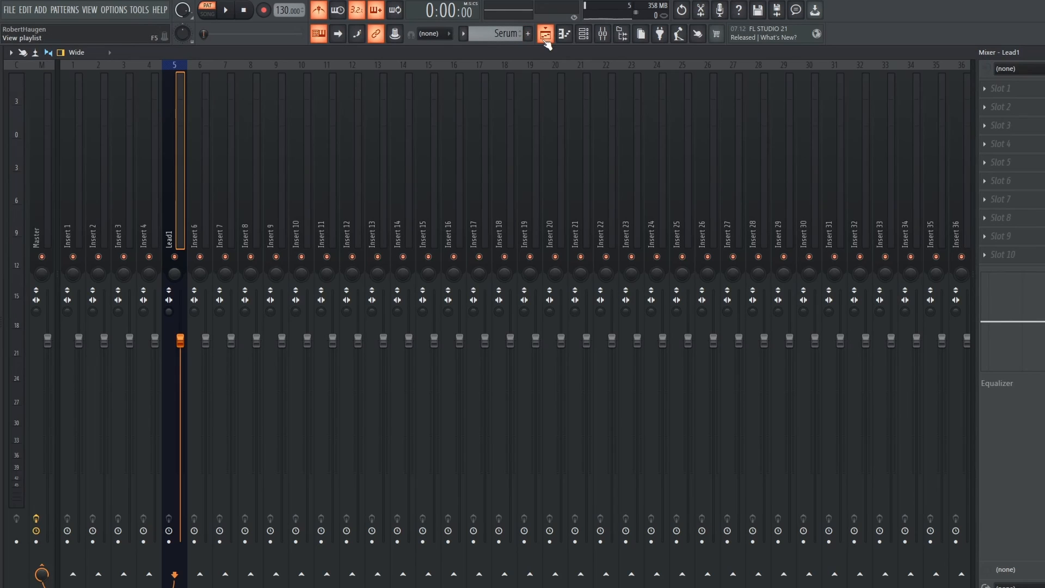
left_click(545, 39)
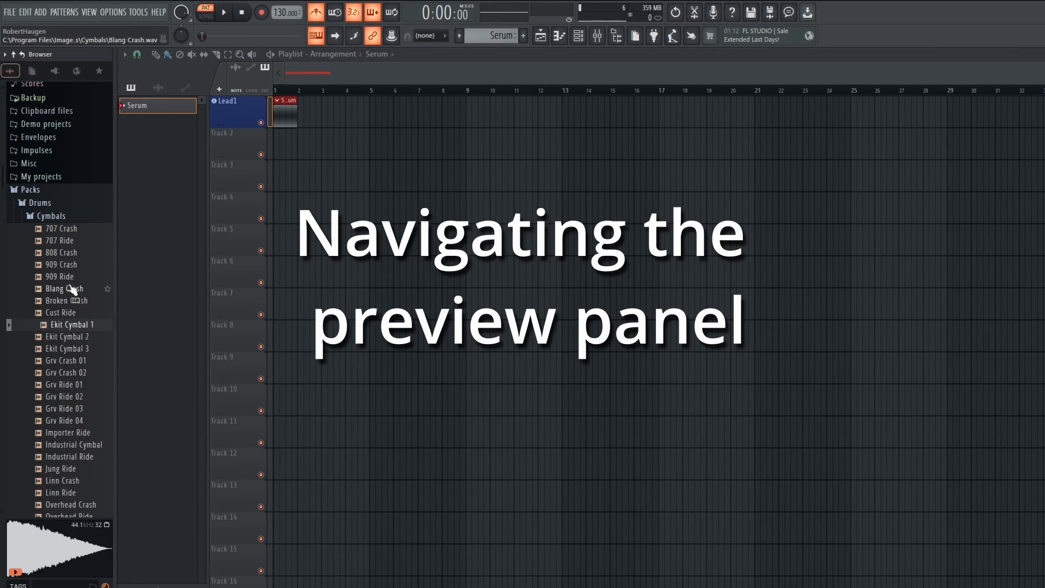
Preview the 707 Ride, Grv Ride 02, Grv Crash 01 and Ekit Cymbal 1 samples from the Cymbals folder
left_click(64, 241)
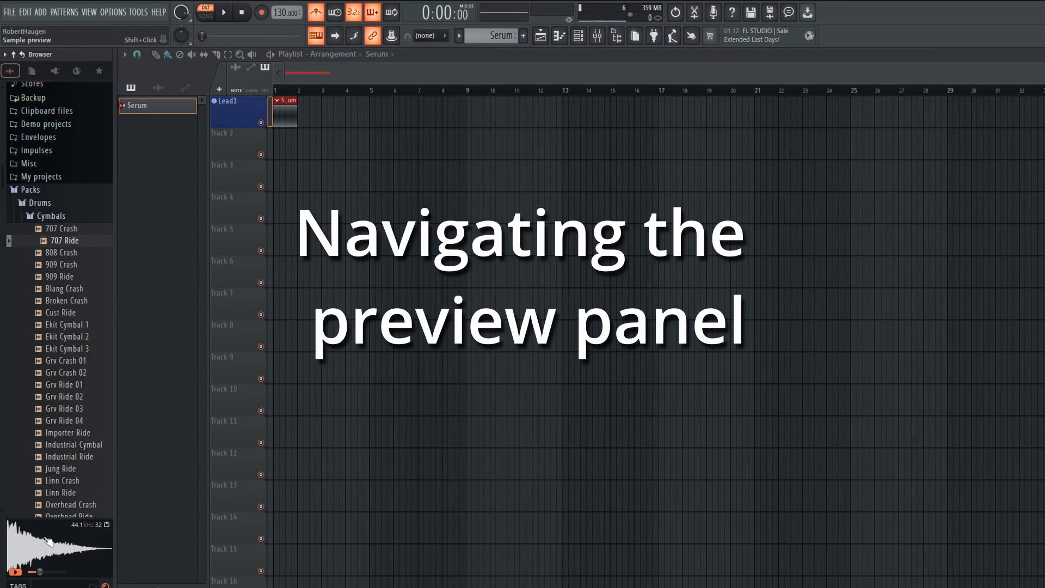
mouse_move(39, 574)
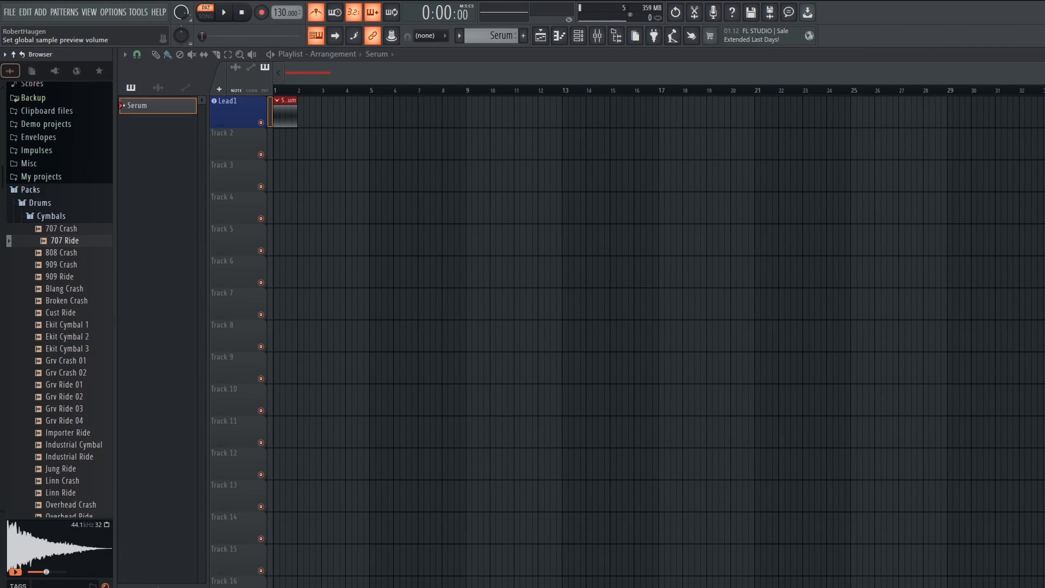
left_click(61, 396)
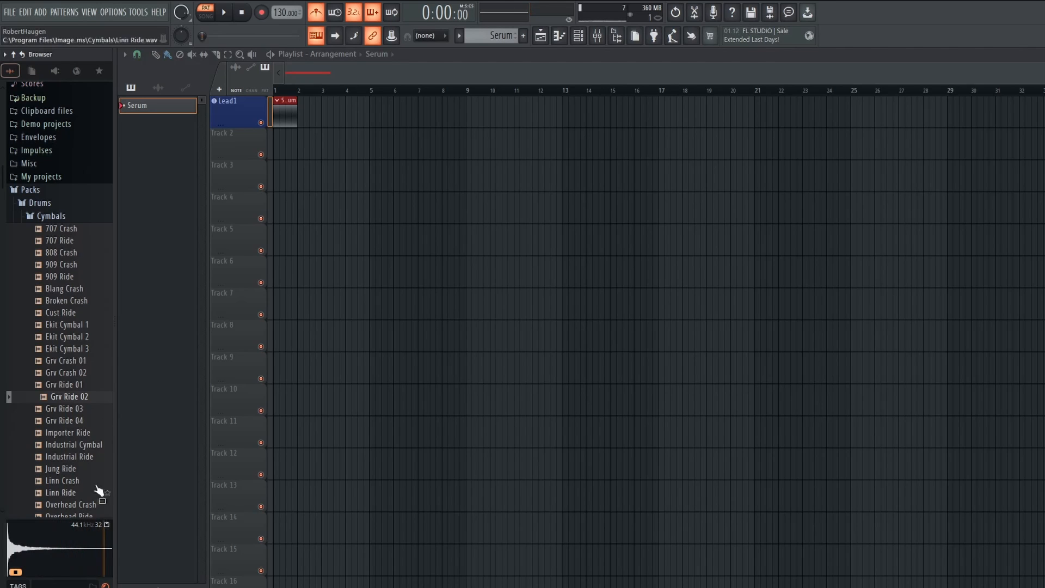
left_click(61, 361)
left_click(61, 325)
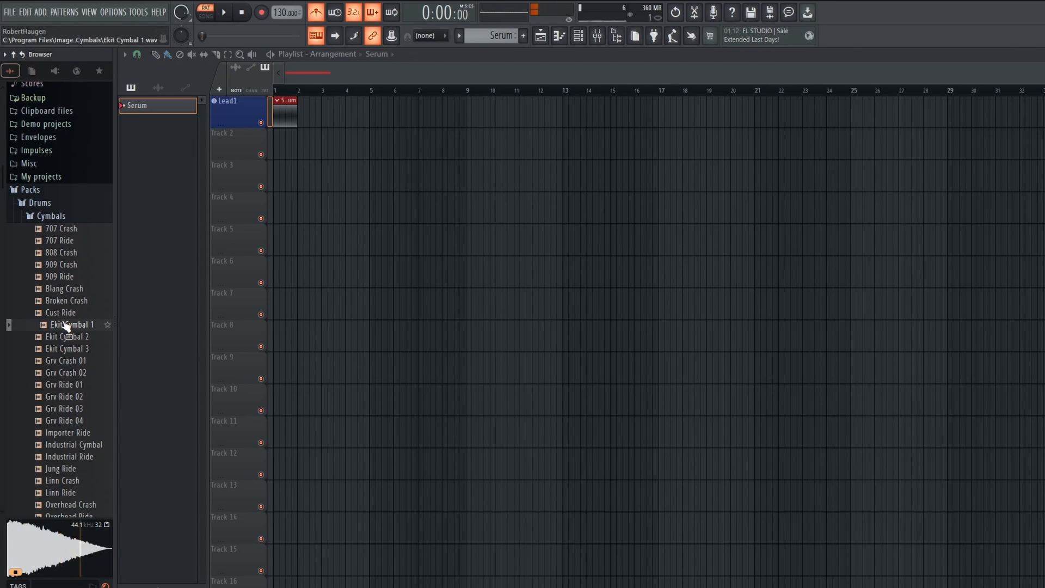
Add a new tag named Cymbal to the Ekit Cymbal 1 sample
right_click(61, 327)
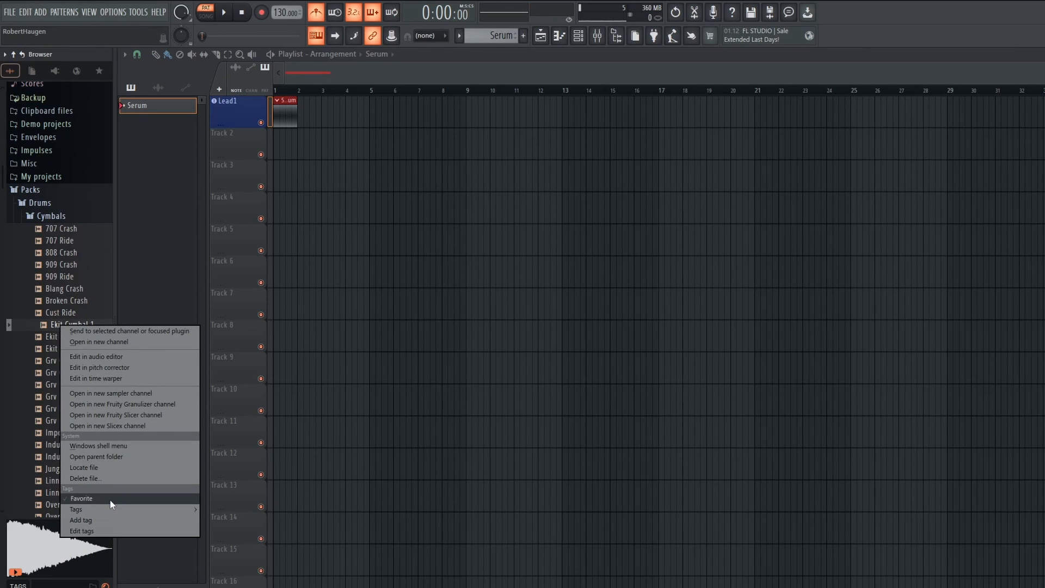
mouse_move(114, 509)
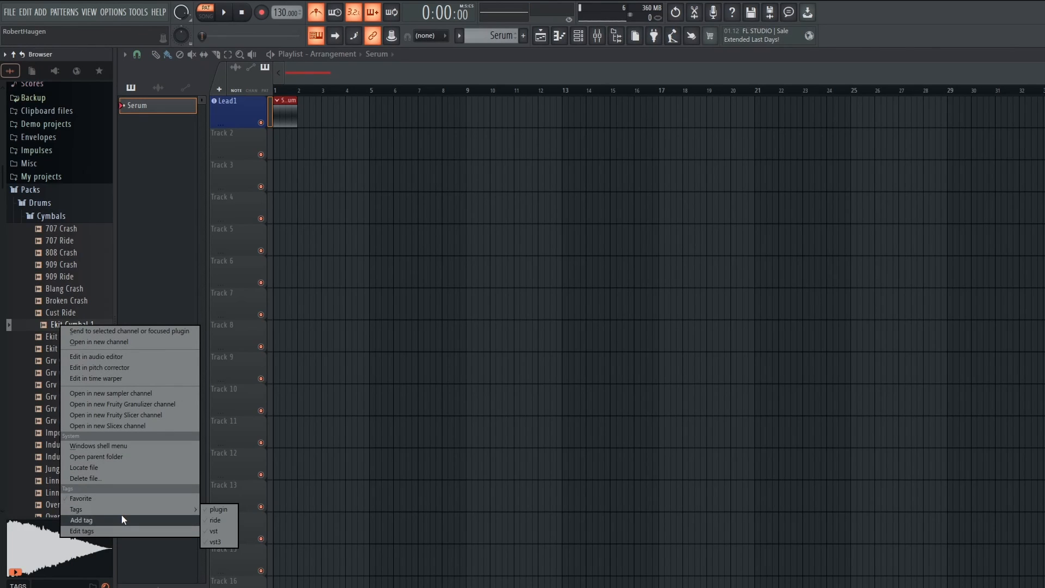
left_click(117, 516)
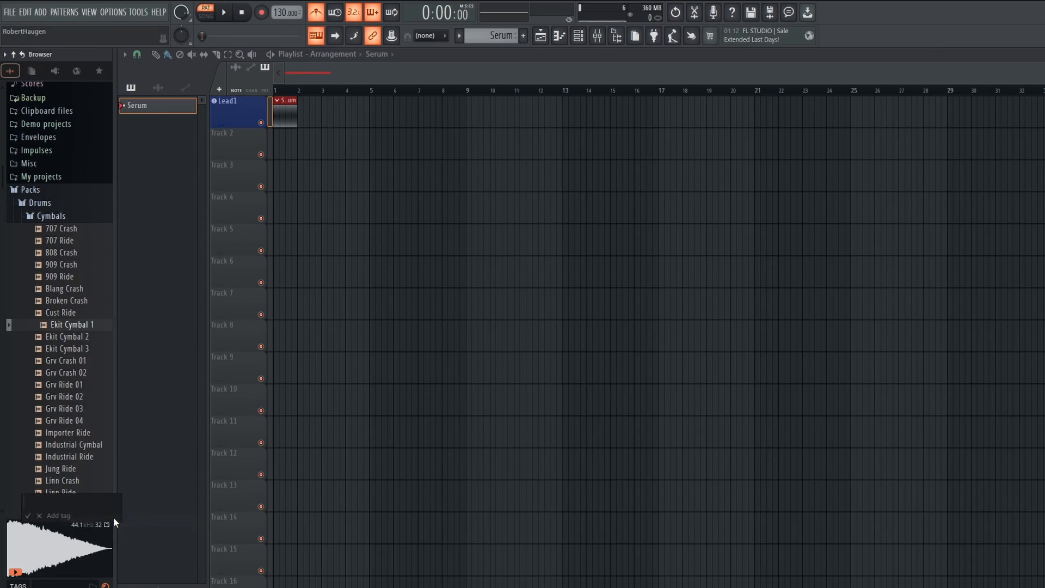
type("Cymbal")
key("Return")
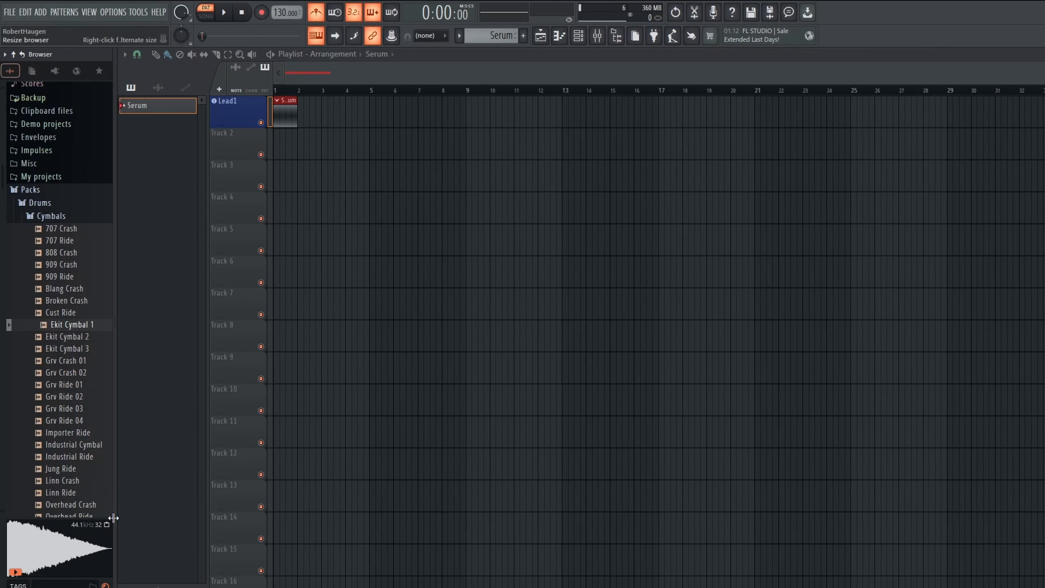
Check which tags are assigned to the Ekit Cymbal 1 sample
right_click(72, 322)
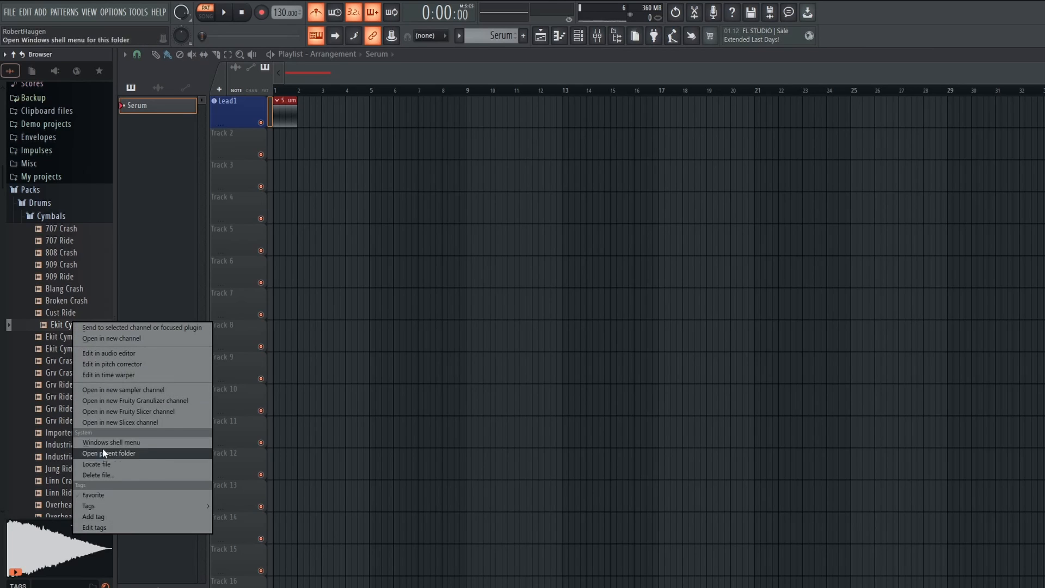
mouse_move(116, 505)
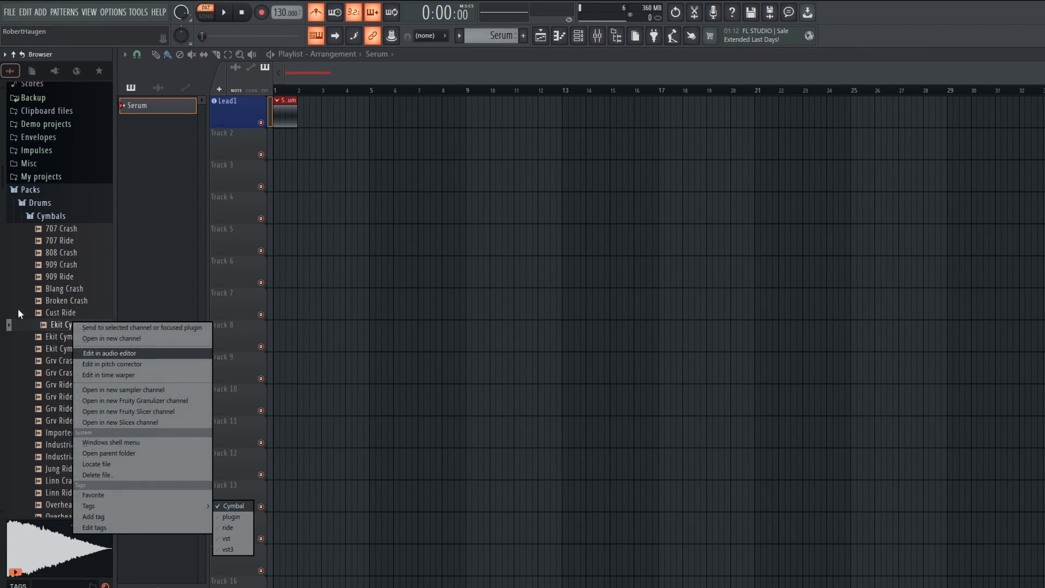
left_click(63, 321)
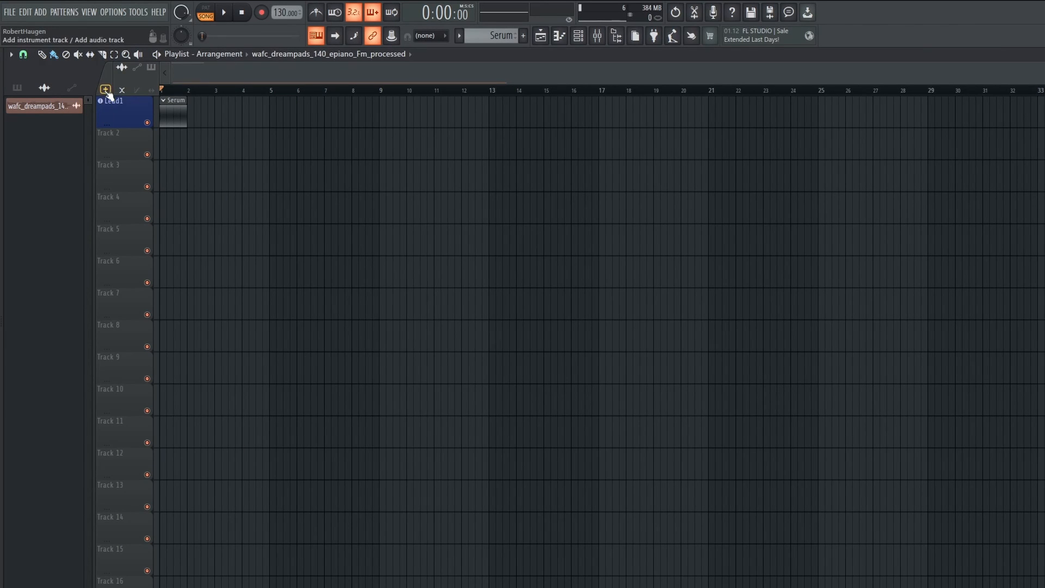
Add an audio track below Lead1, and place and audition the wafc_dreampads_140_epiano_Fm_processed clip at the start of Track 3
right_click(107, 91)
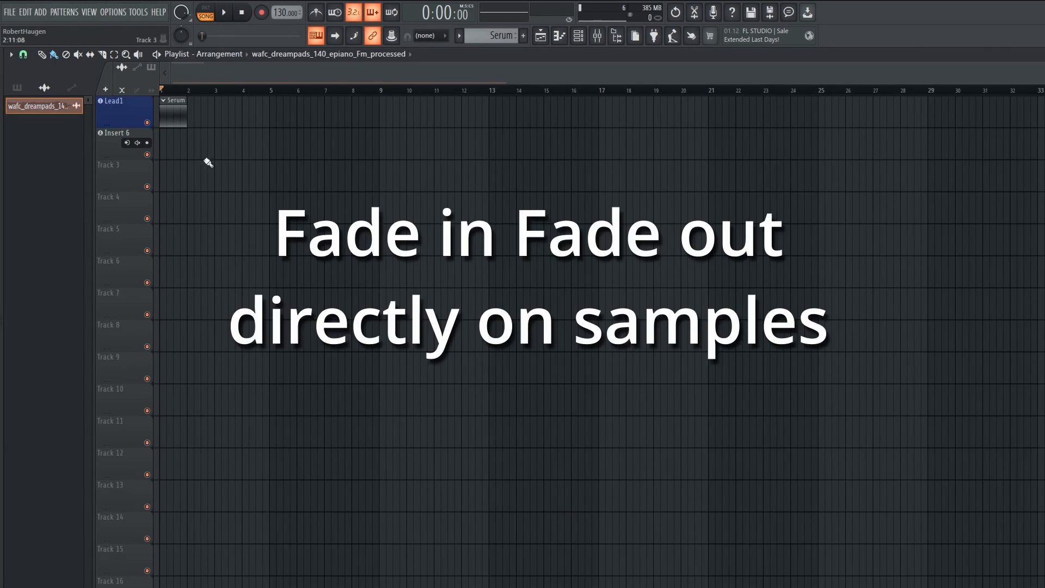
left_click_drag(38, 111, 173, 172)
left_click_drag(244, 182, 240, 182)
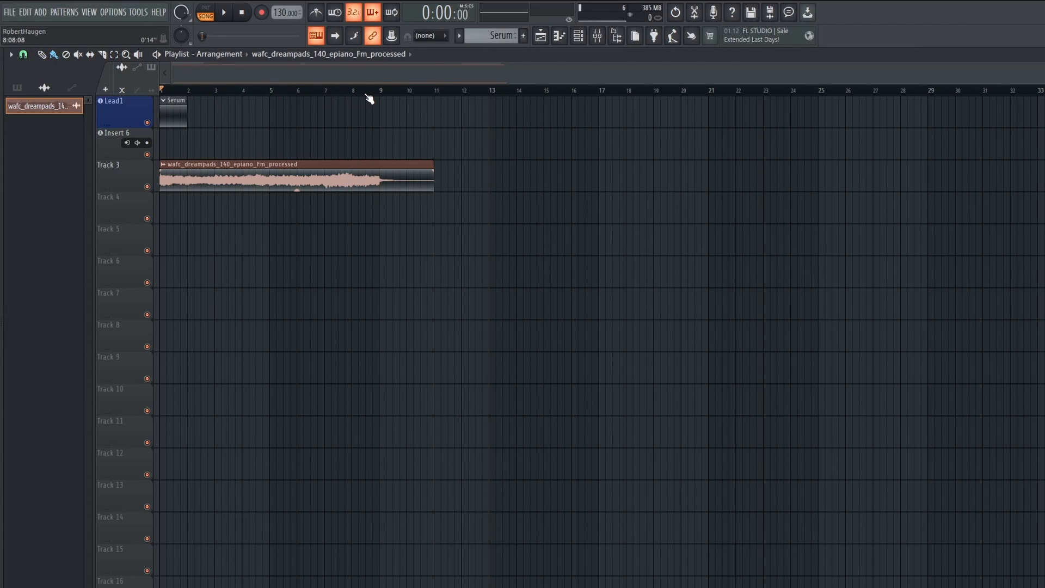
key("space")
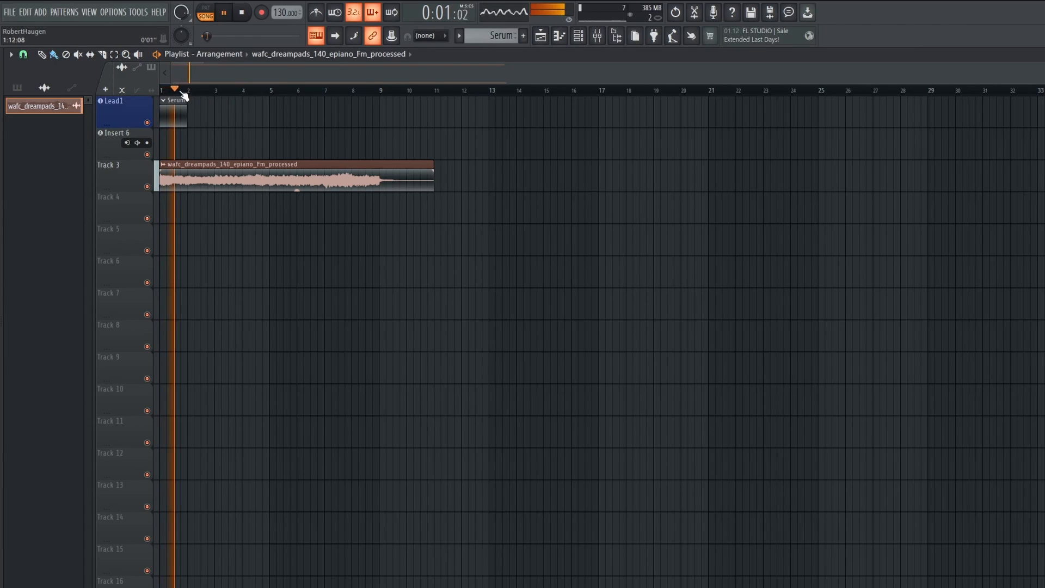
key("space")
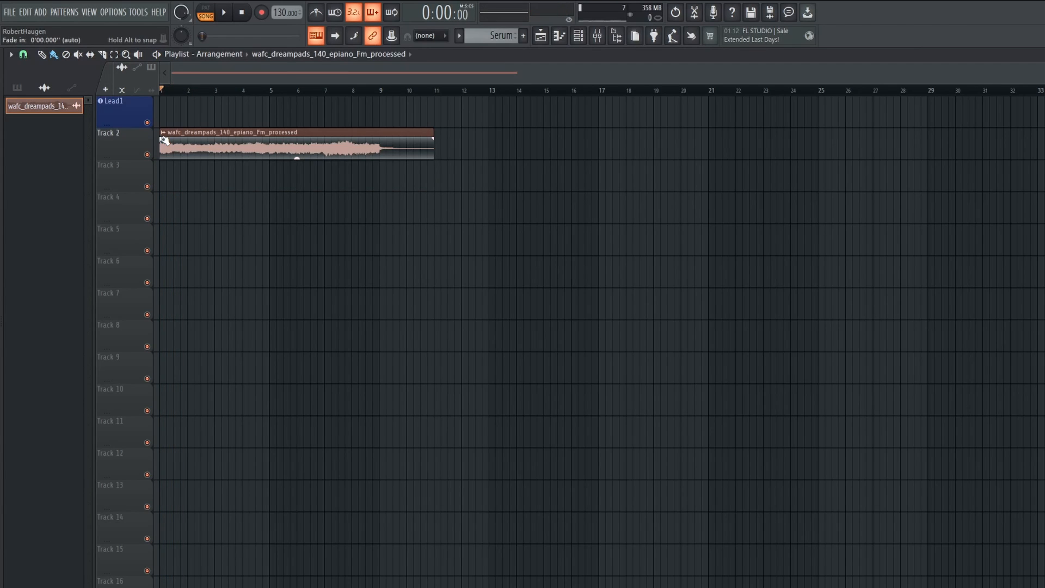
Apply a fade-in of about 8.1 seconds to the epiano clip on Track 2 and audition it
left_click_drag(164, 140, 286, 153)
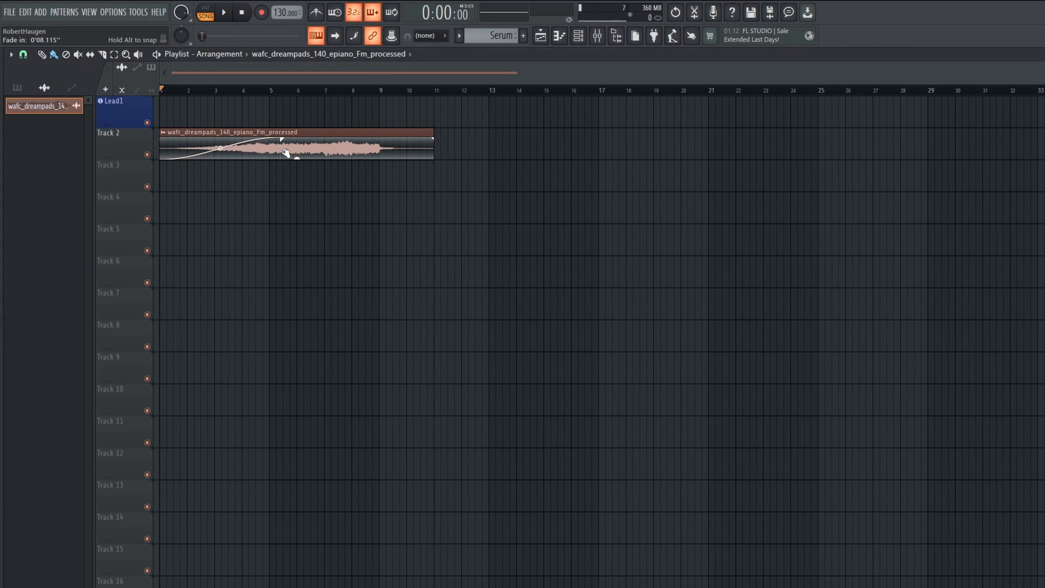
key("space")
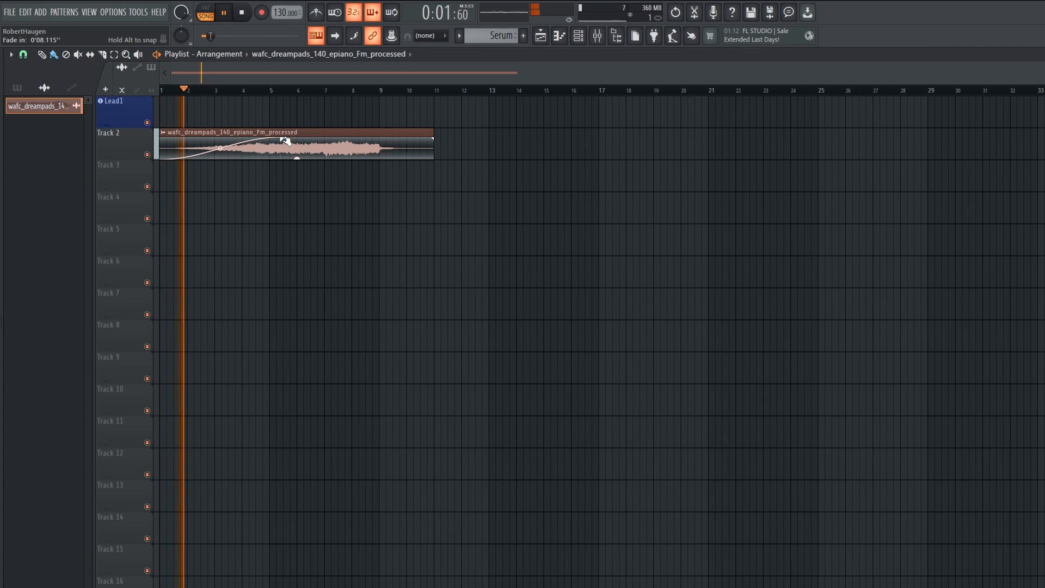
key("space")
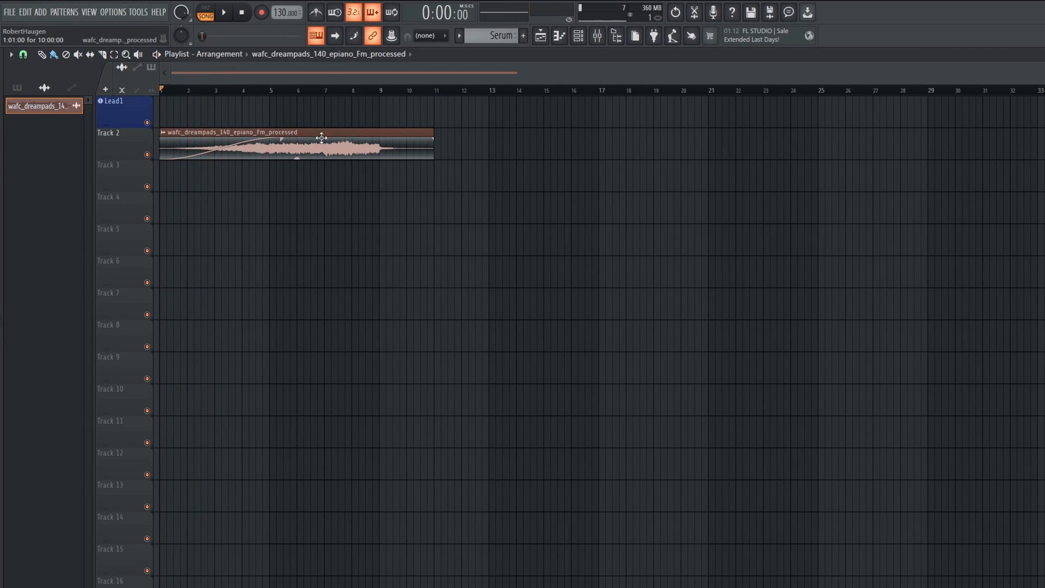
Apply a fade-out from about the middle of the epiano clip to its end and audition the second half
left_click_drag(432, 139, 292, 144)
key("space")
left_click(296, 91)
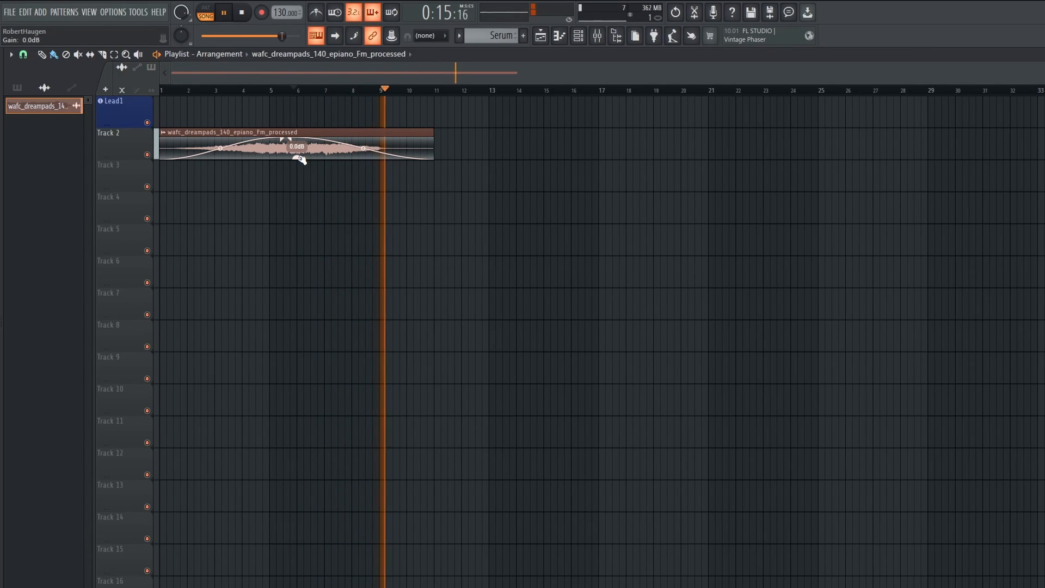
key("space")
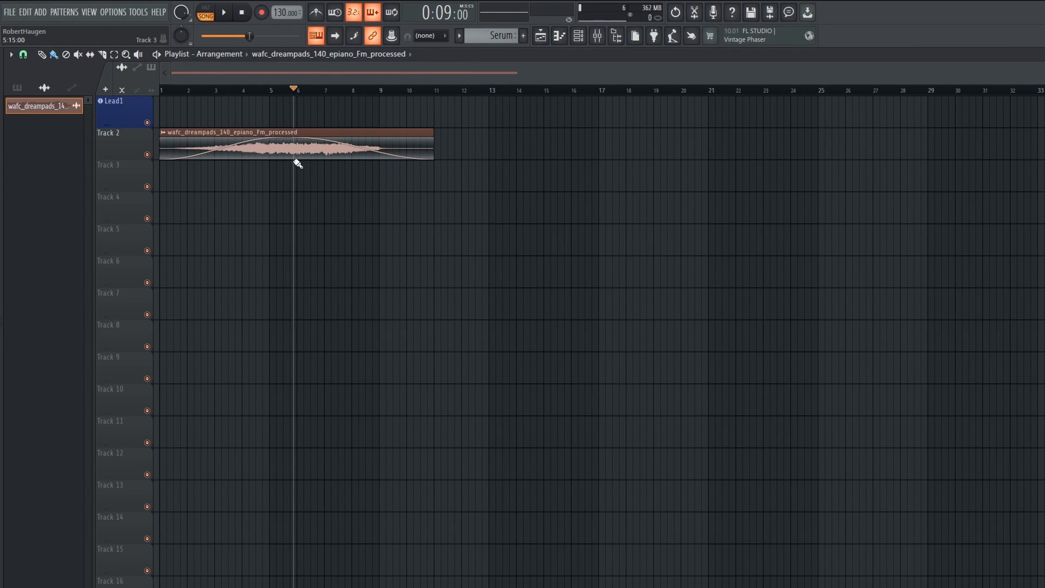
Lower the gain of the epiano clip on Track 2 and shorten its fade-in and fade-out to brief ramps
mouse_move(297, 158)
left_mouse_down()
mouse_move(296, 136)
mouse_move(296, 159)
left_mouse_up()
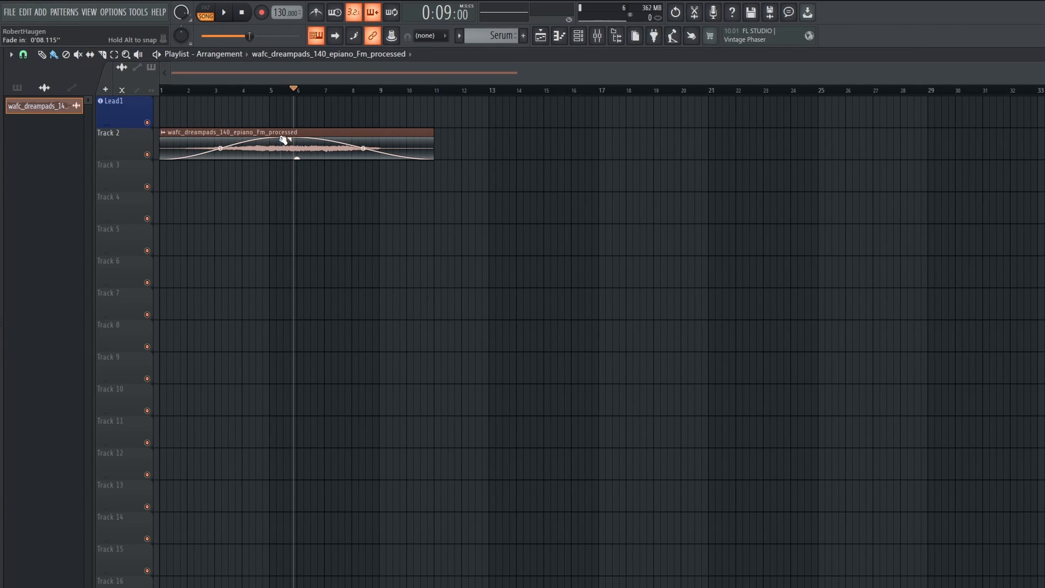
left_click_drag(283, 139, 181, 139)
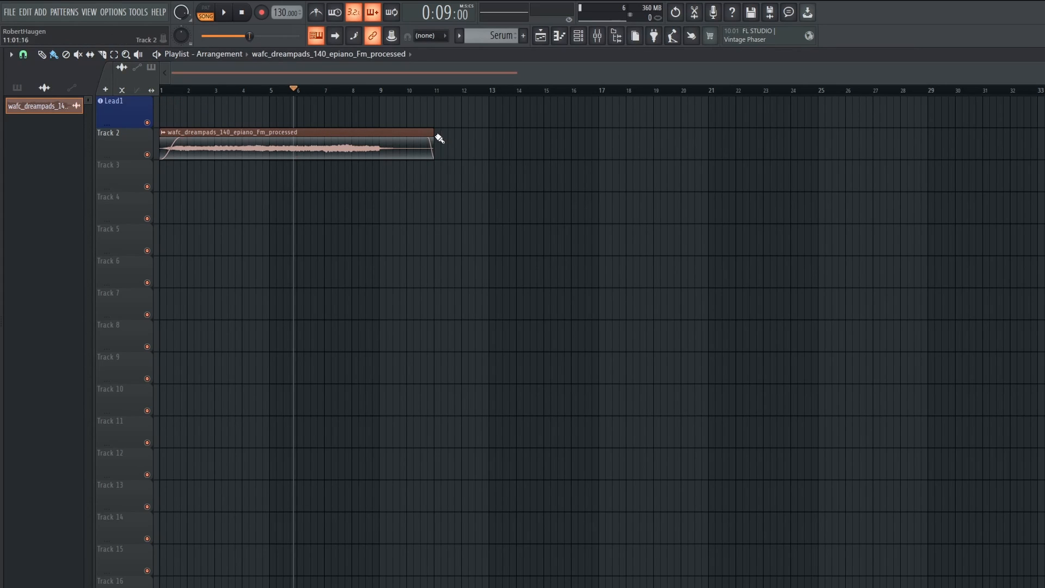
Stretch the epiano clip on Track 2 to a length of about 22.6 bars and audition it
left_click_drag(433, 132, 781, 133)
key("space")
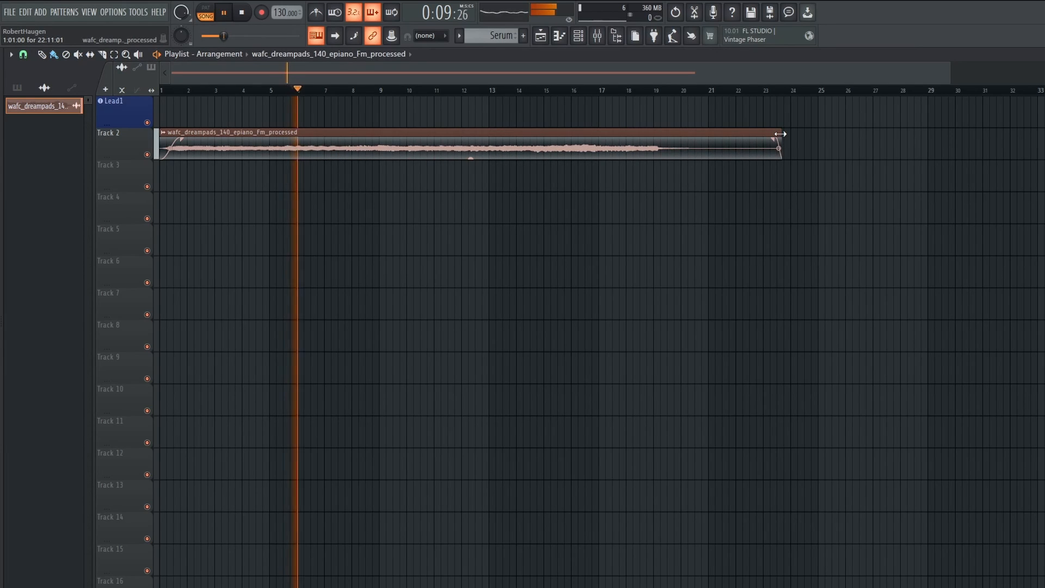
key("space")
Open the epiano clip's channel settings, set its time-stretching mode to Stretch and audition it
double_click(429, 152)
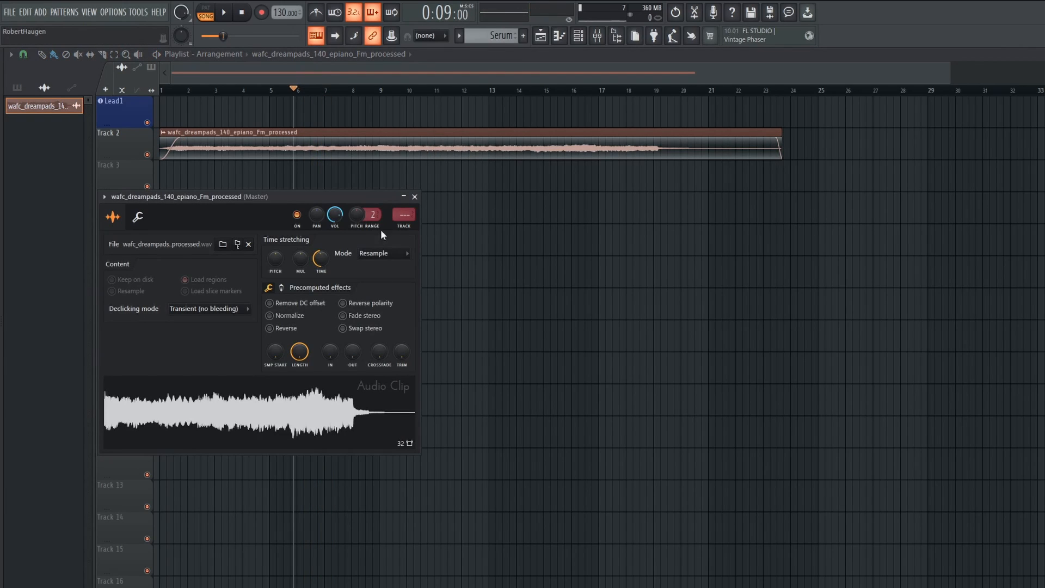
left_click(377, 254)
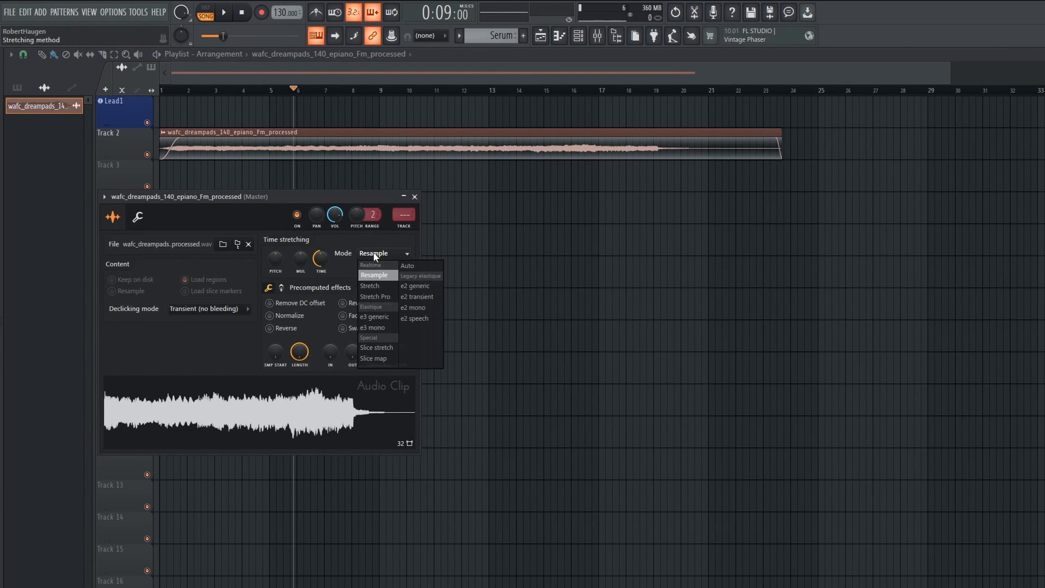
left_click(382, 287)
key("space")
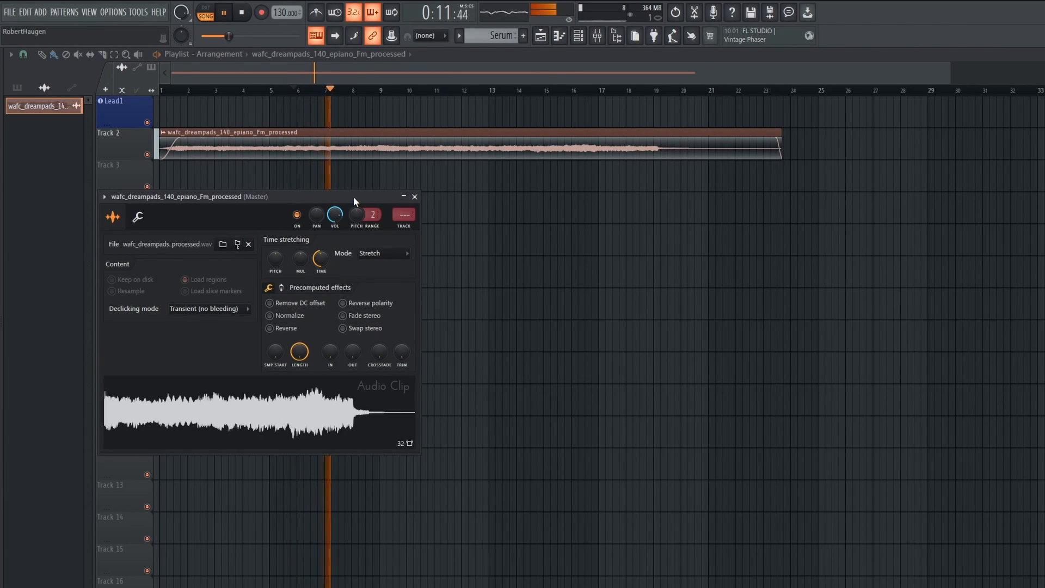
key("space")
Change the epiano clip's time-stretching mode to Stretch Pro
left_click(384, 254)
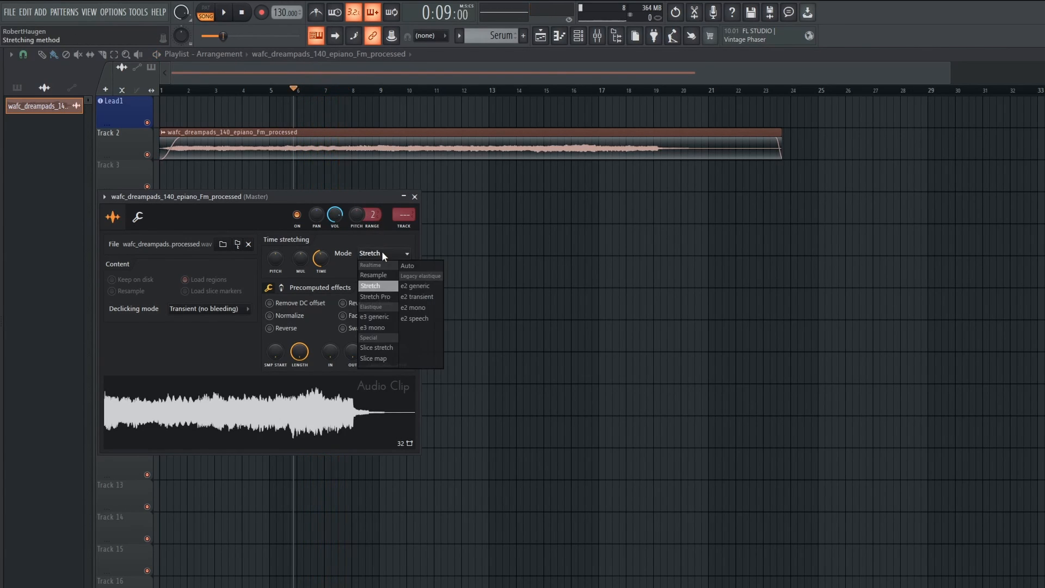
left_click(391, 299)
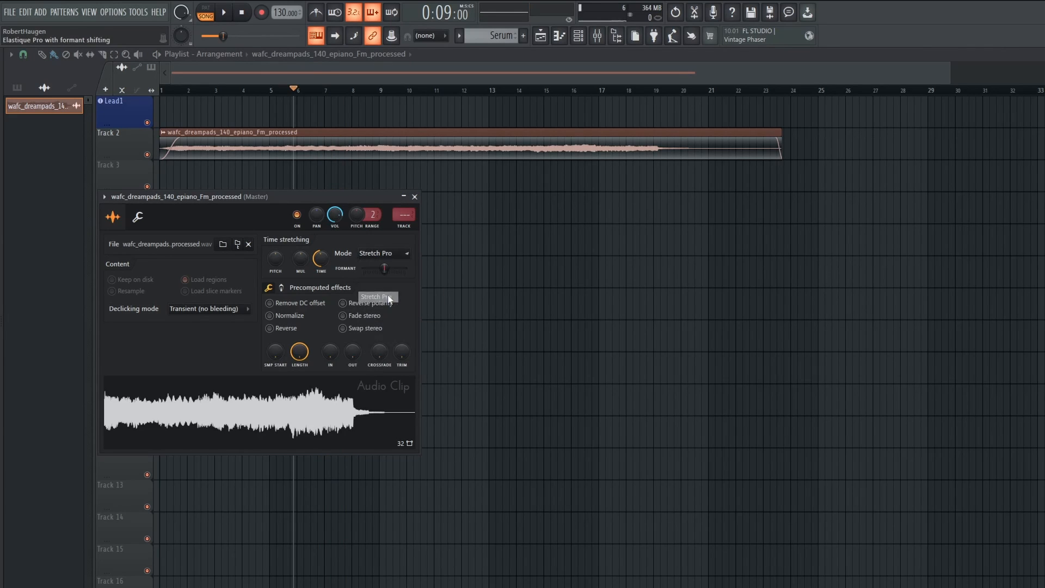
left_click_drag(364, 199, 544, 200)
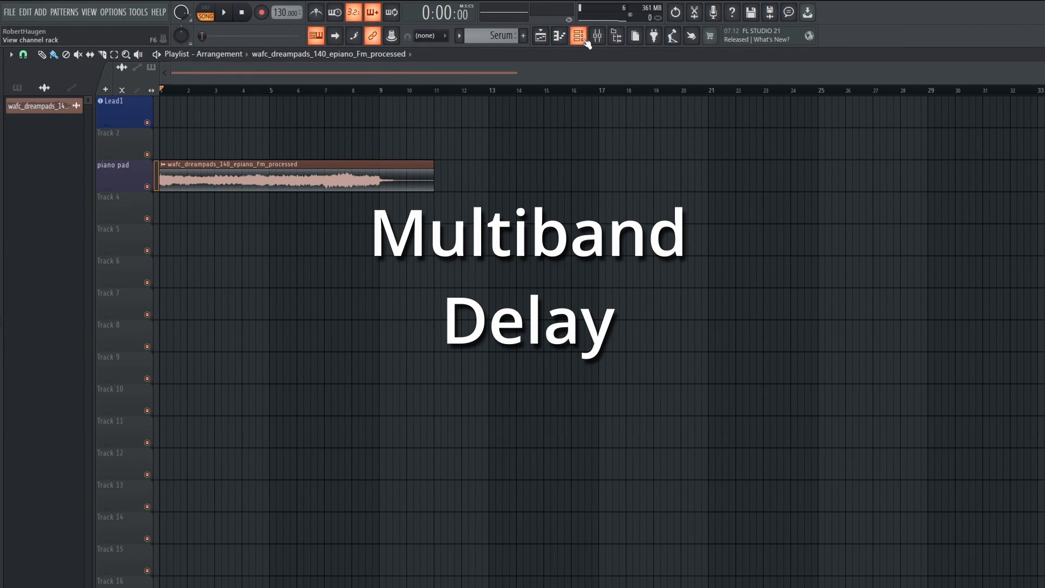
Load the Multiband Delay effect into slot 5 of the piano pad mixer track
double_click(277, 183)
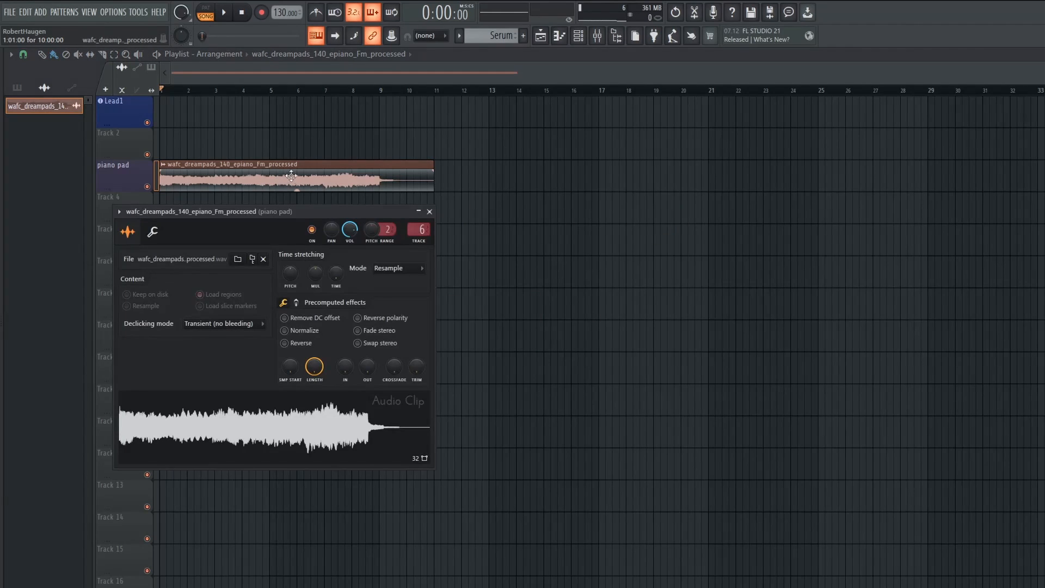
left_click(429, 212)
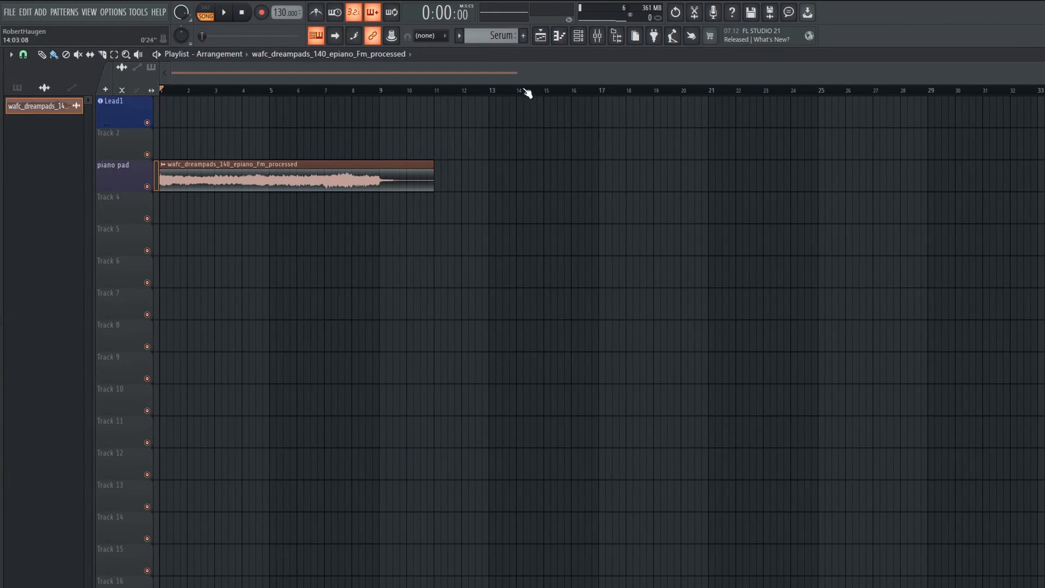
left_click(598, 37)
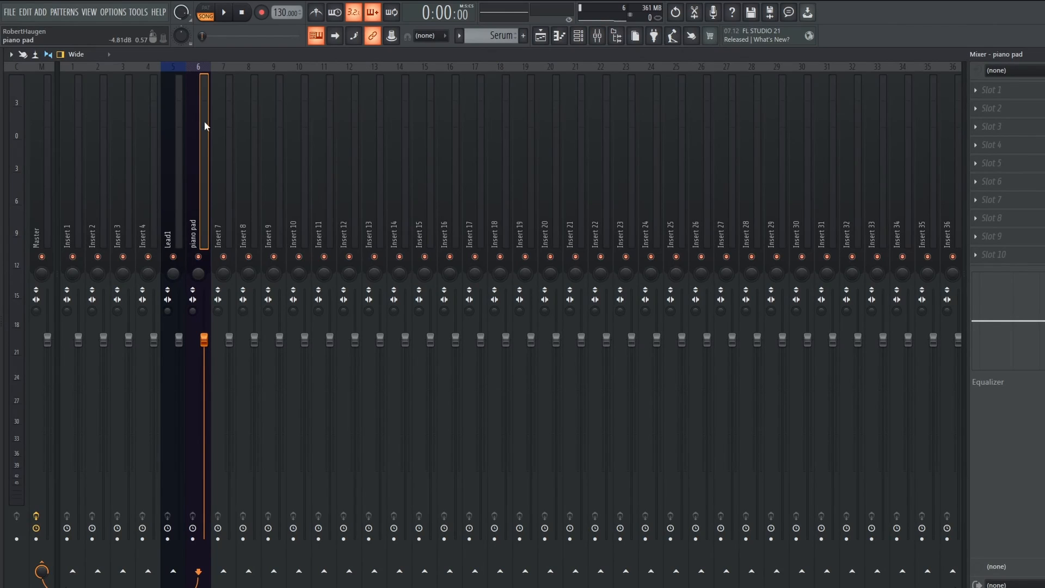
left_click(976, 166)
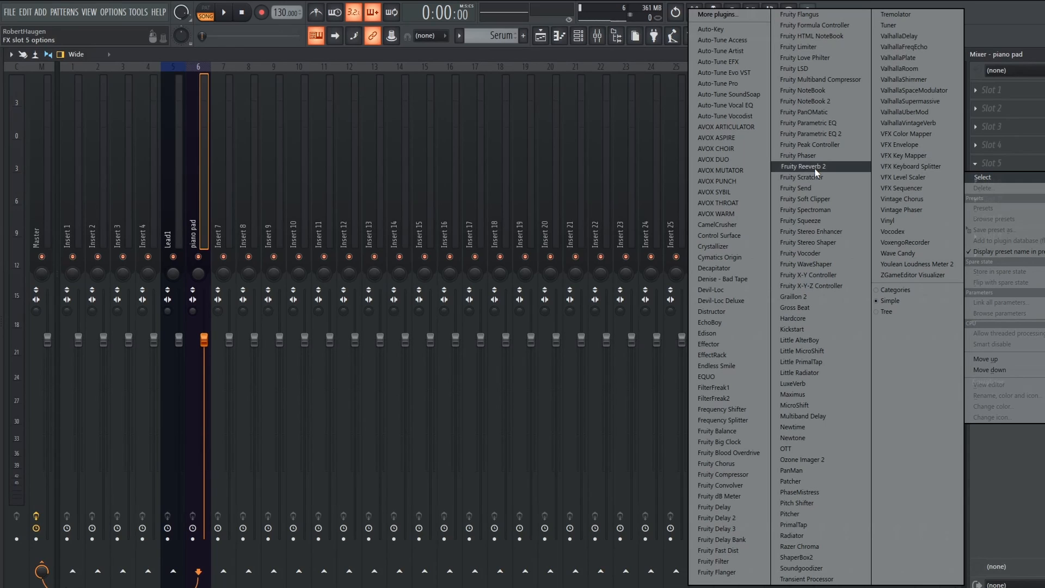
left_click(850, 417)
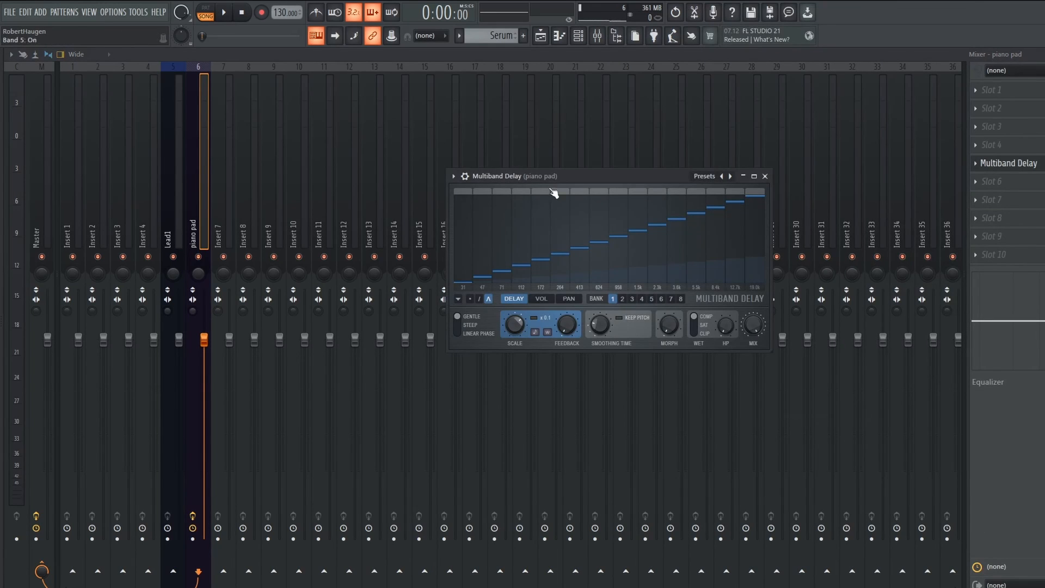
left_click_drag(556, 174, 491, 261)
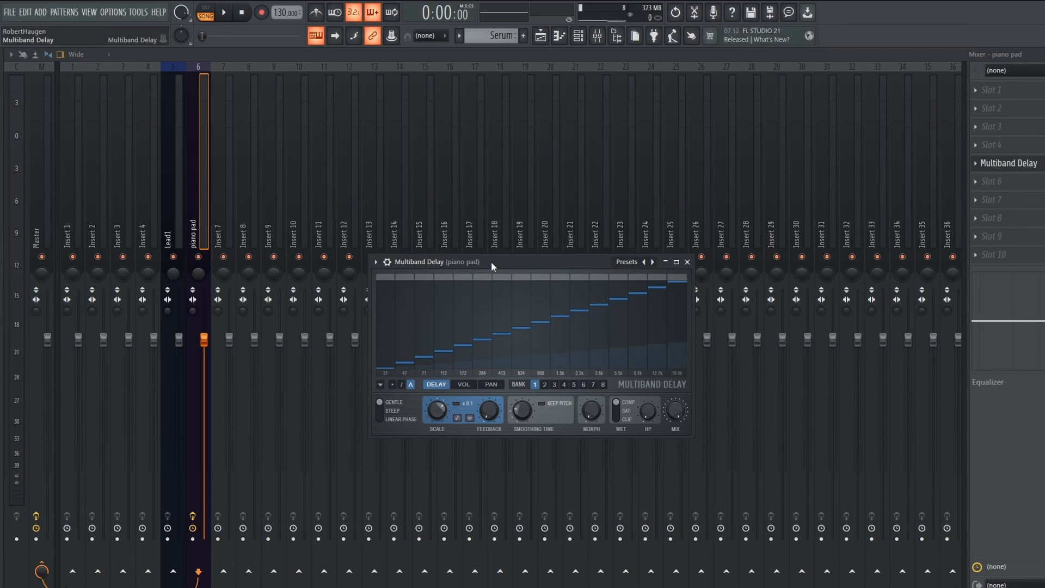
Load the Arpeggiated Textures preset in Multiband Delay and audition the piano pad with it
left_click(628, 263)
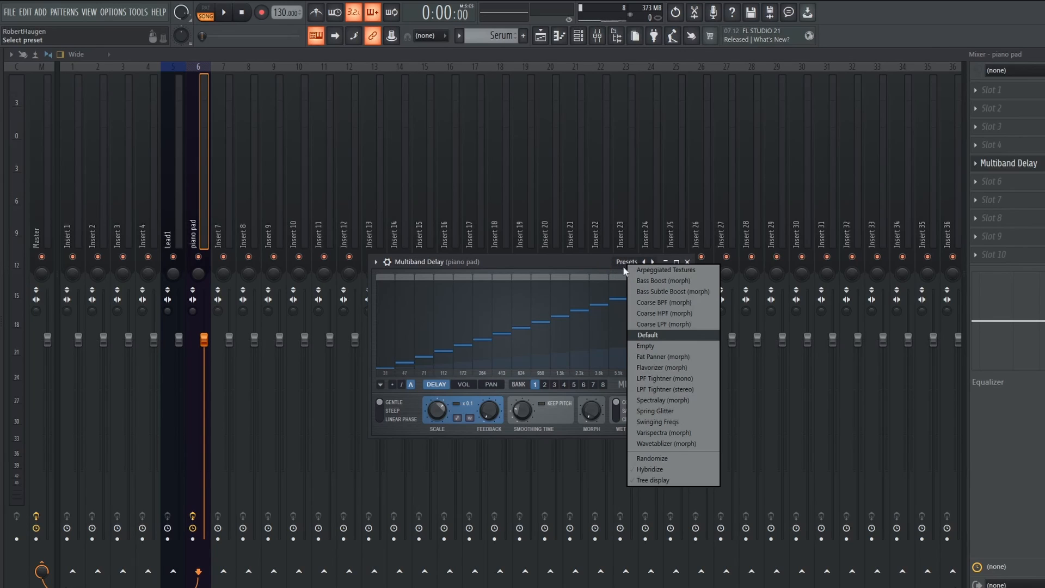
left_click(651, 270)
left_click(687, 261)
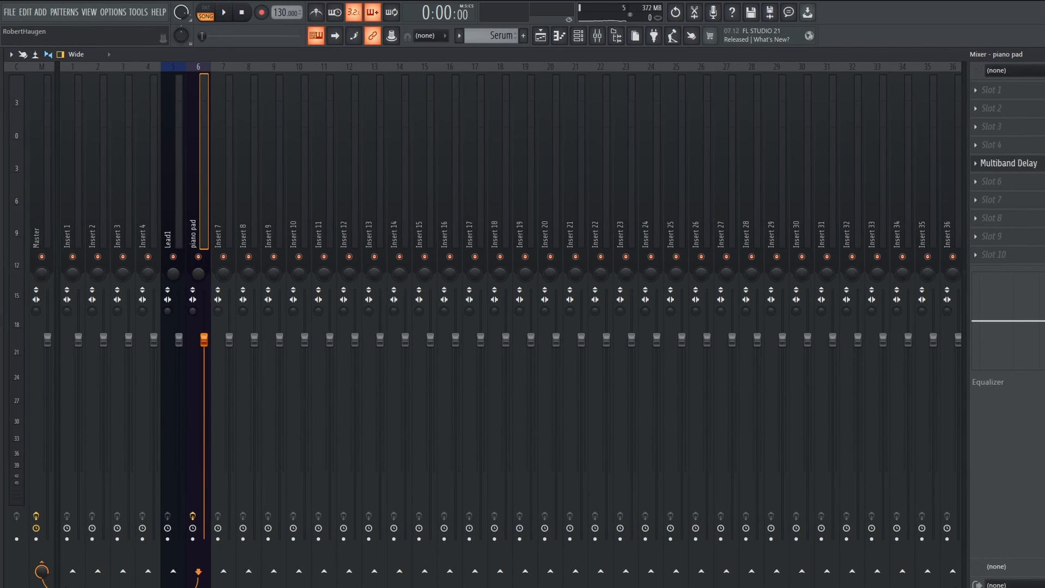
key("space")
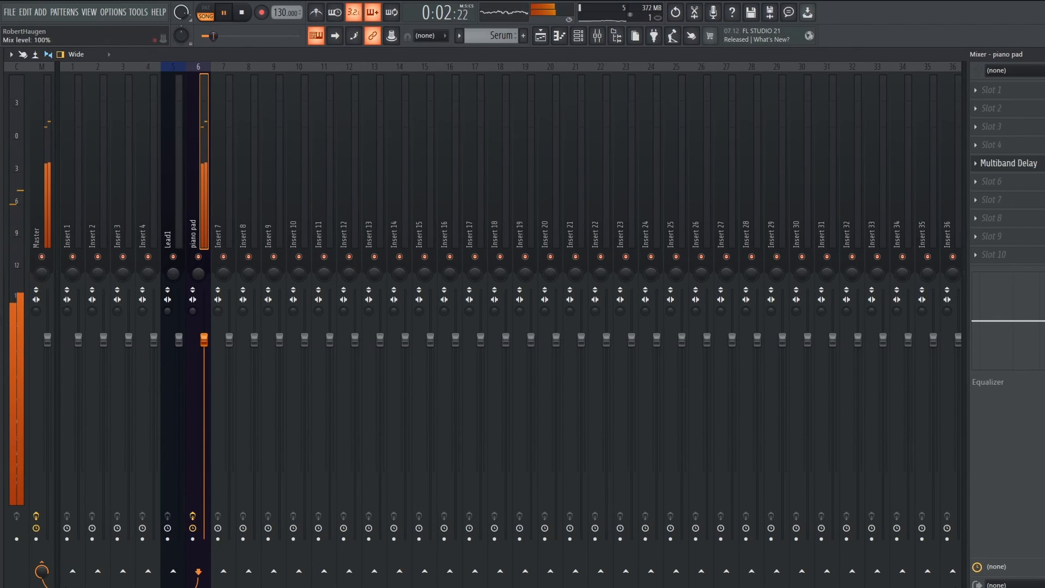
left_click(1032, 166)
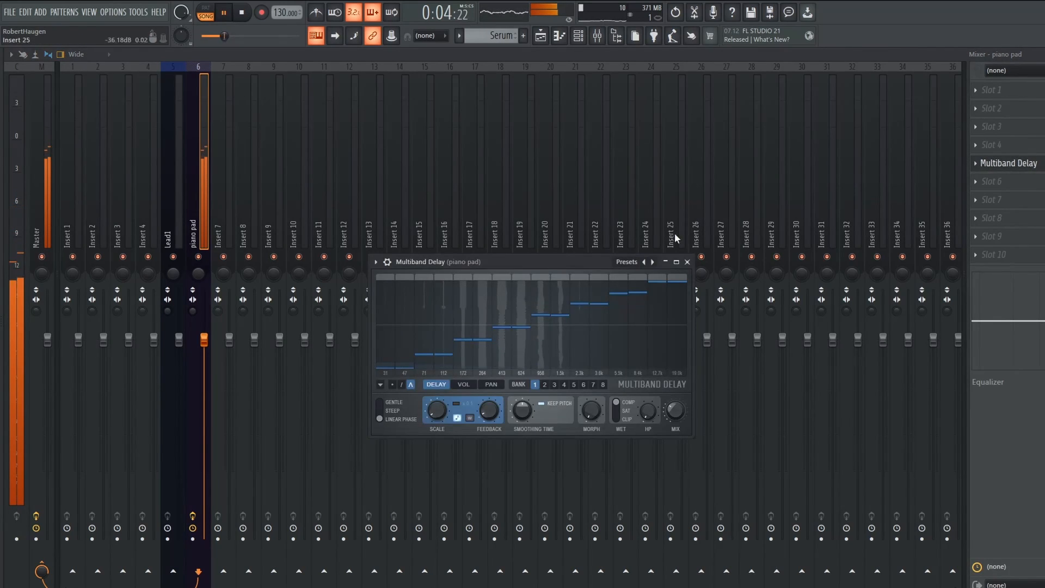
key("space")
left_click(635, 263)
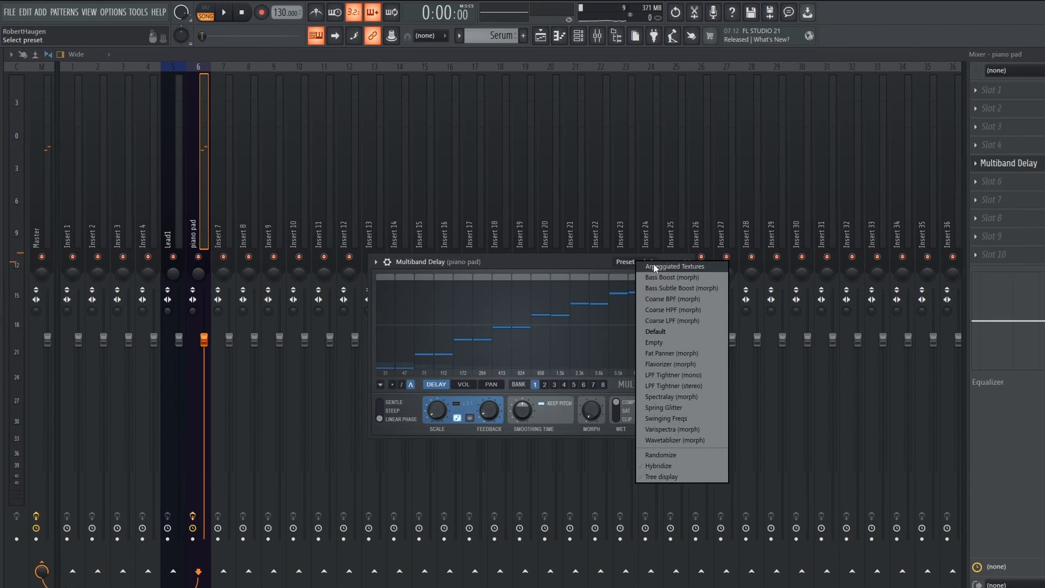
left_click(689, 266)
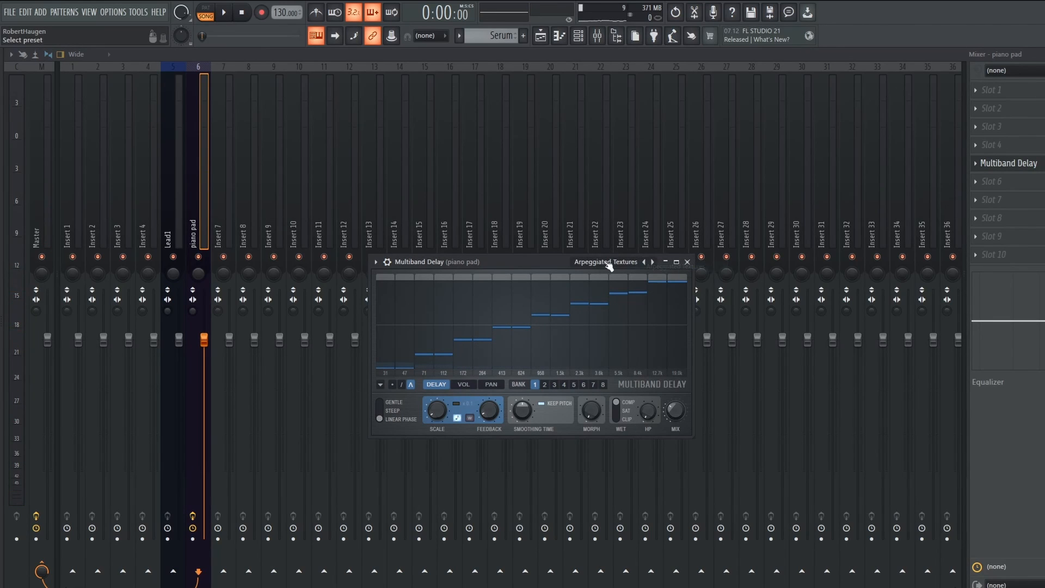
key("space")
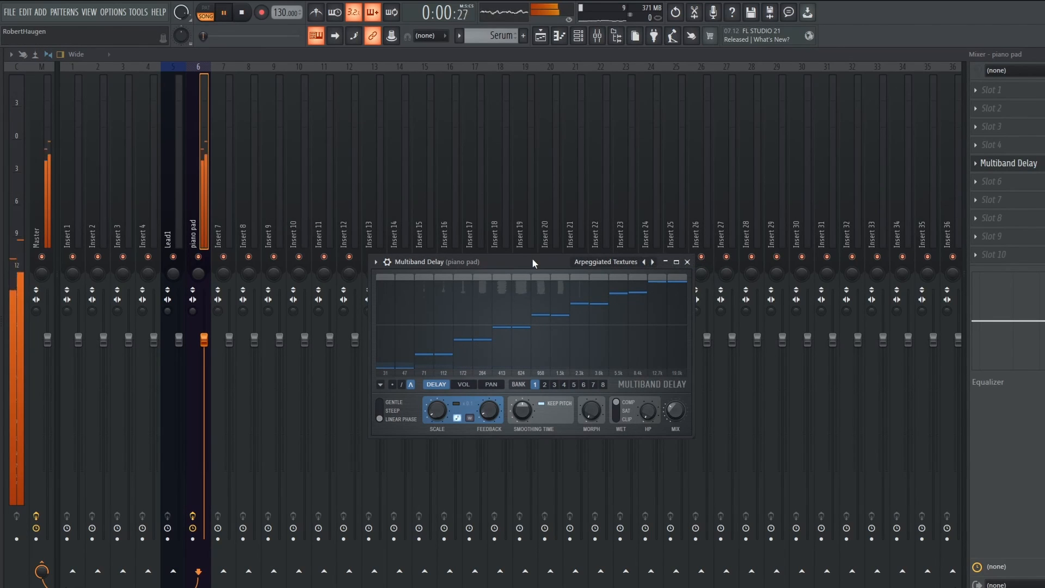
key("space")
Audition the Multiband Delay presets Bass Boost, Bass Subtle Boost, Coarse BPF, Coarse HPF and Coarse LPF one after another
left_click(652, 262)
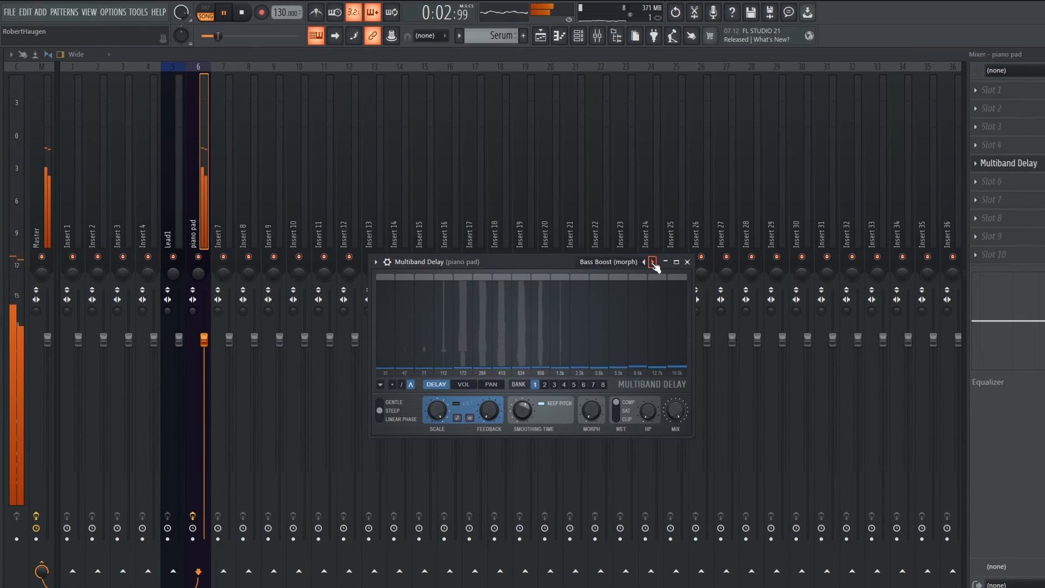
left_click(652, 263)
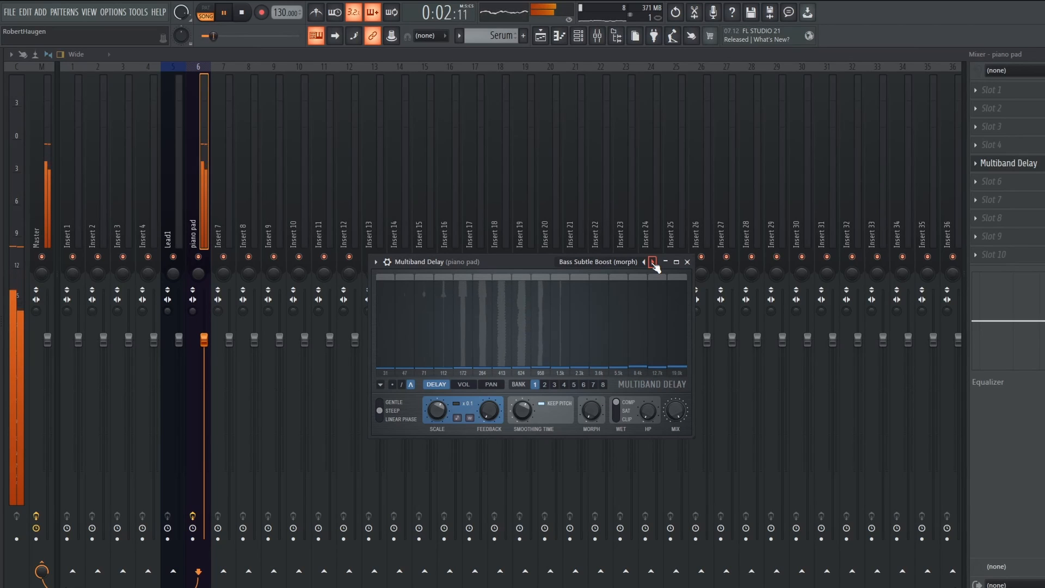
left_click(652, 262)
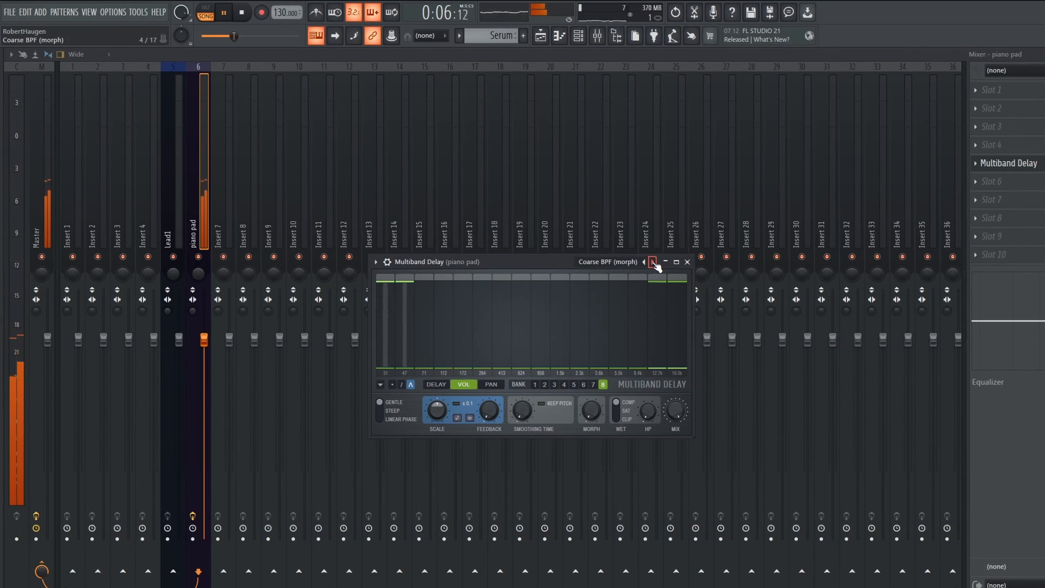
left_click(652, 262)
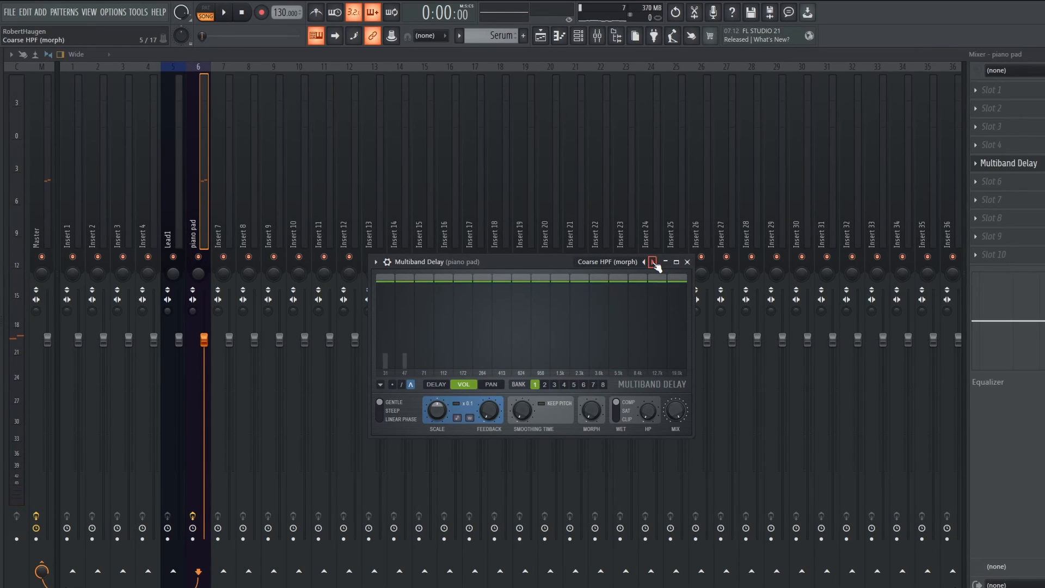
left_click(652, 262)
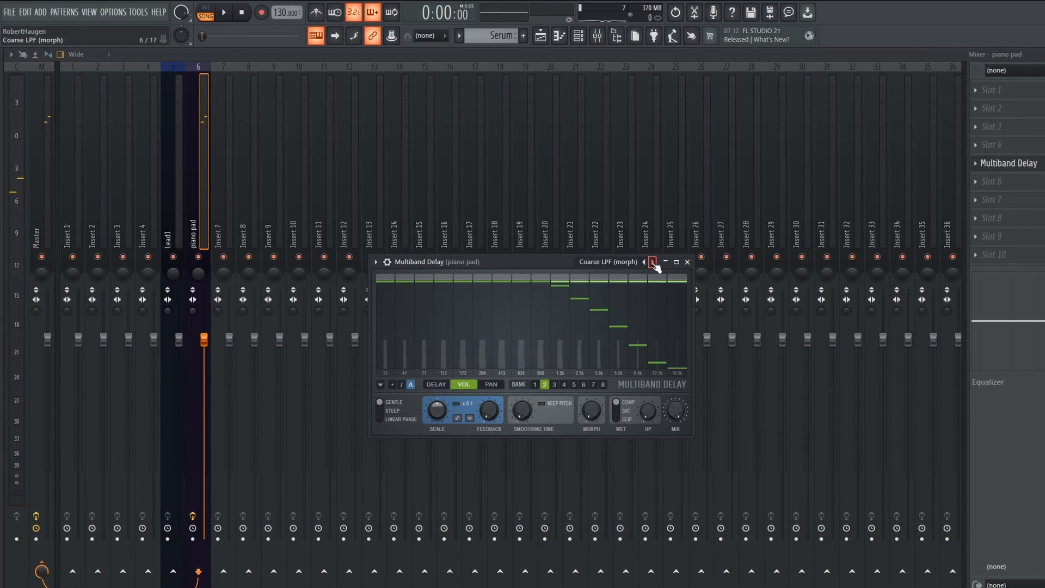
key("space")
Load the Spring Glitter preset in Multiband Delay and audition it on the piano pad
left_click(626, 262)
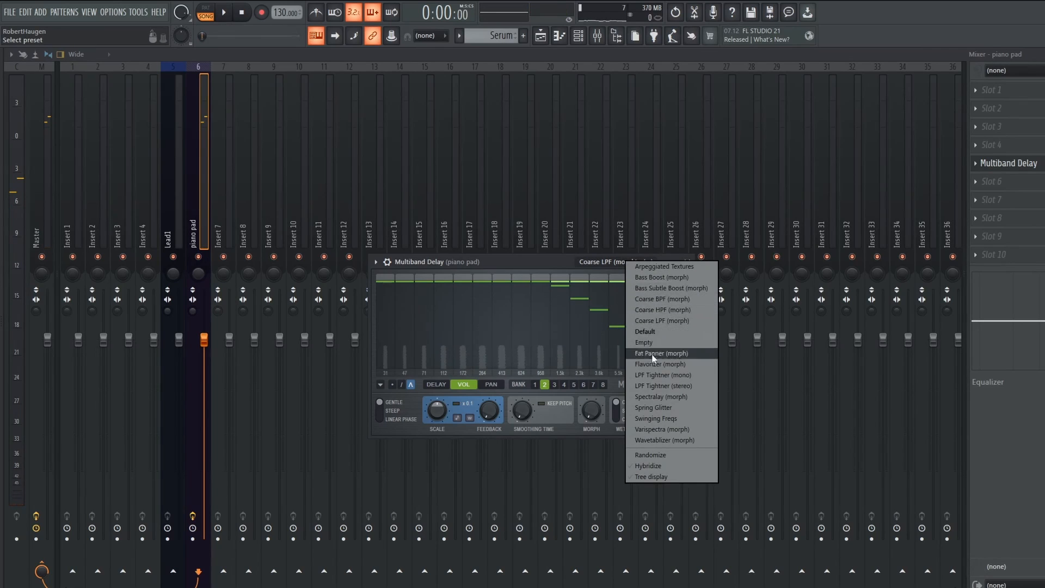
left_click(659, 407)
key("space")
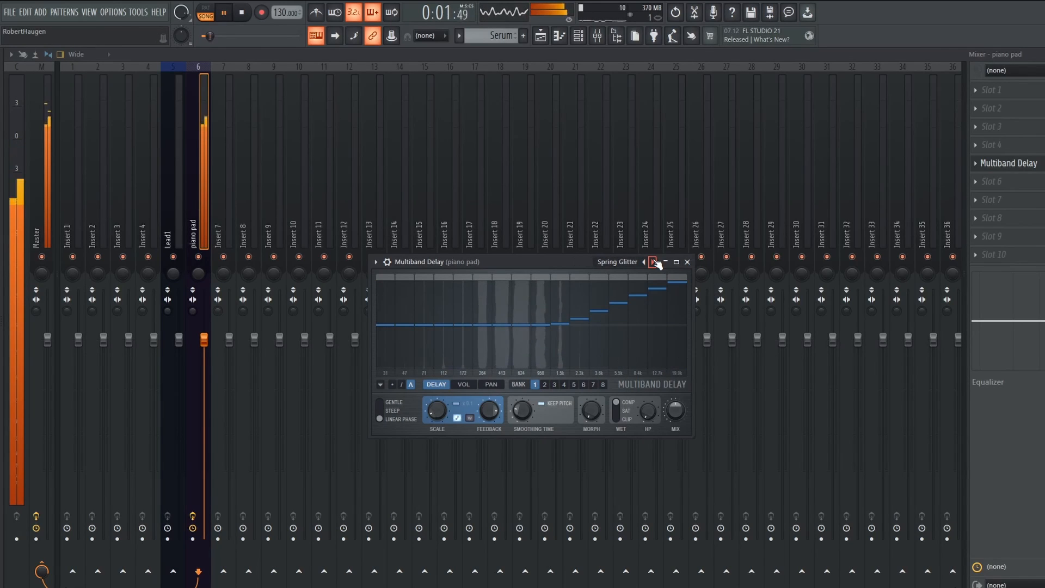
key("space")
Restore the Default preset in Multiband Delay and show bank 1 of its delay curve
left_click(618, 262)
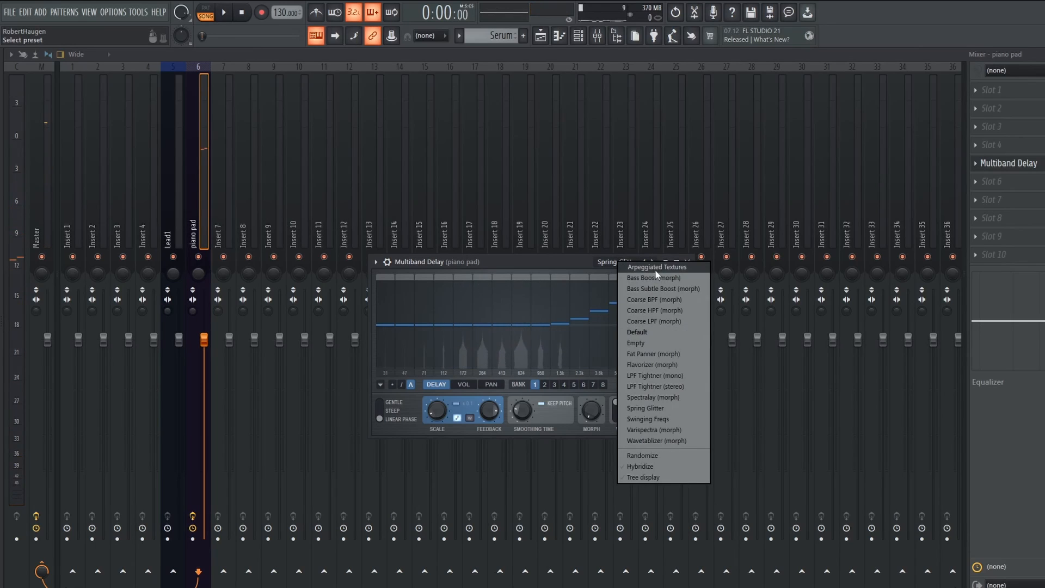
left_click(636, 332)
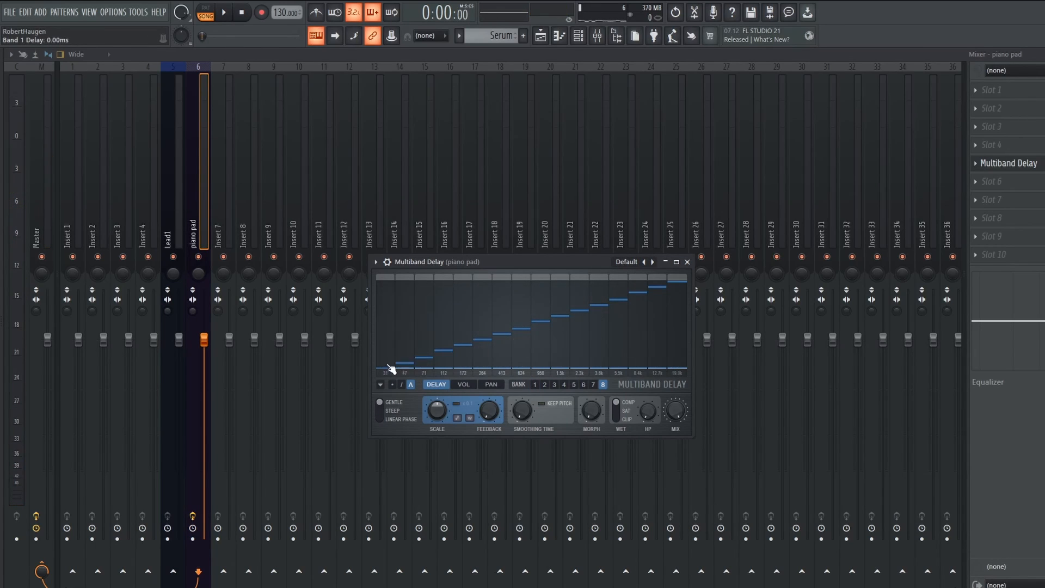
left_click(535, 384)
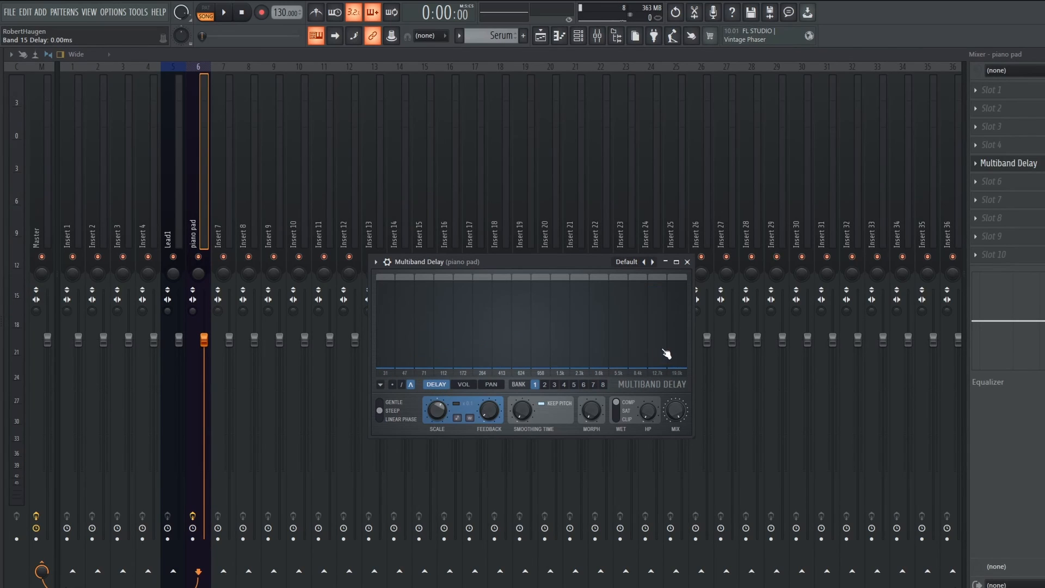
Draw a delay curve in bank 1 that rises toward the highest bands, reaching about 974 ms on band 16, and audition it
left_click_drag(683, 348, 681, 289)
key("space")
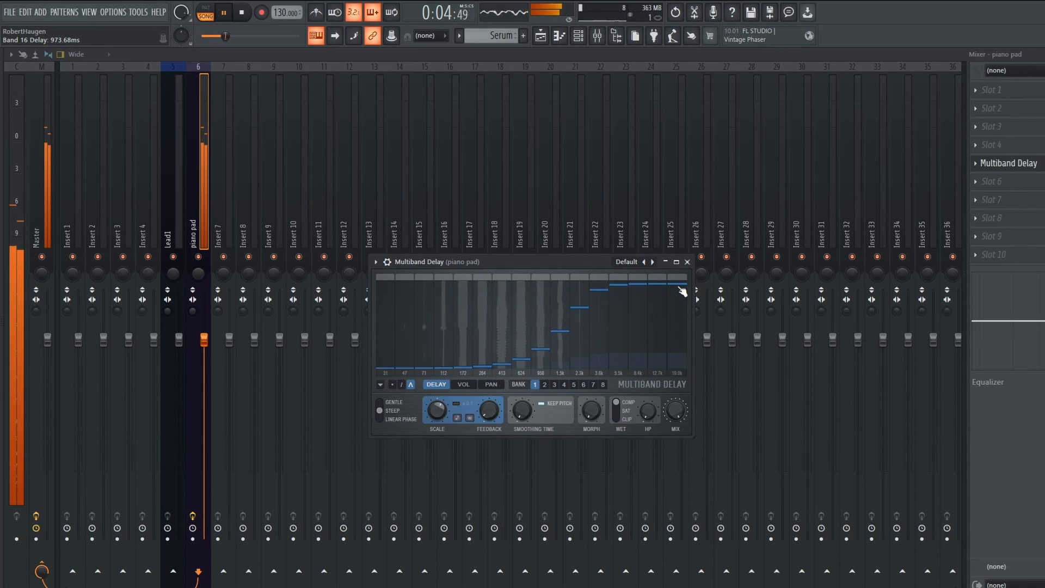
key("space")
Redraw the delay curve so it is highest on the lowest bands and falls to about 110 ms on band 9, and audition it
mouse_move(681, 289)
left_mouse_down()
mouse_move(695, 436)
mouse_move(586, 441)
mouse_move(439, 387)
mouse_move(381, 304)
mouse_move(381, 285)
mouse_move(398, 287)
left_mouse_up()
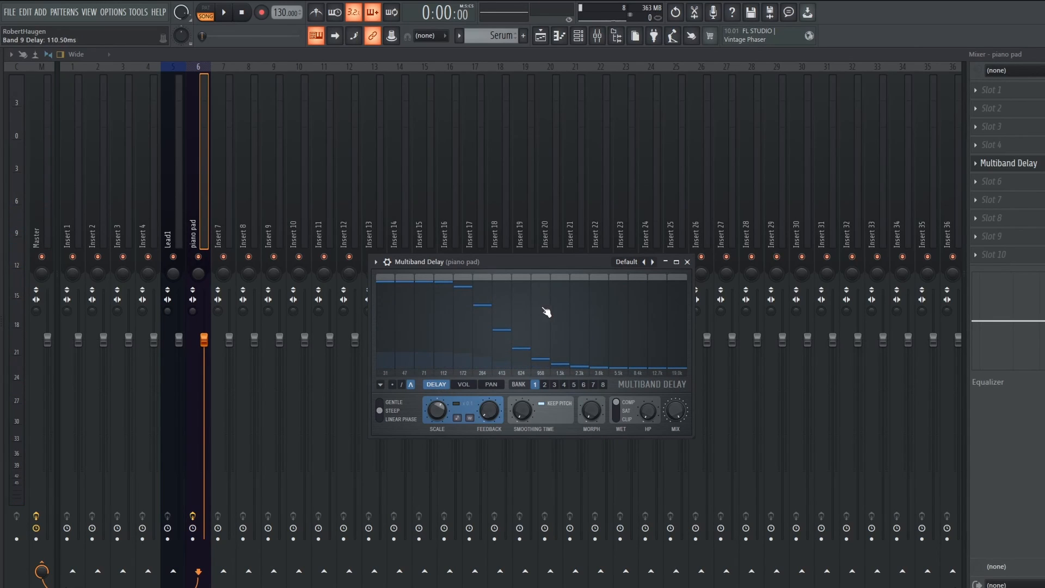
key("space")
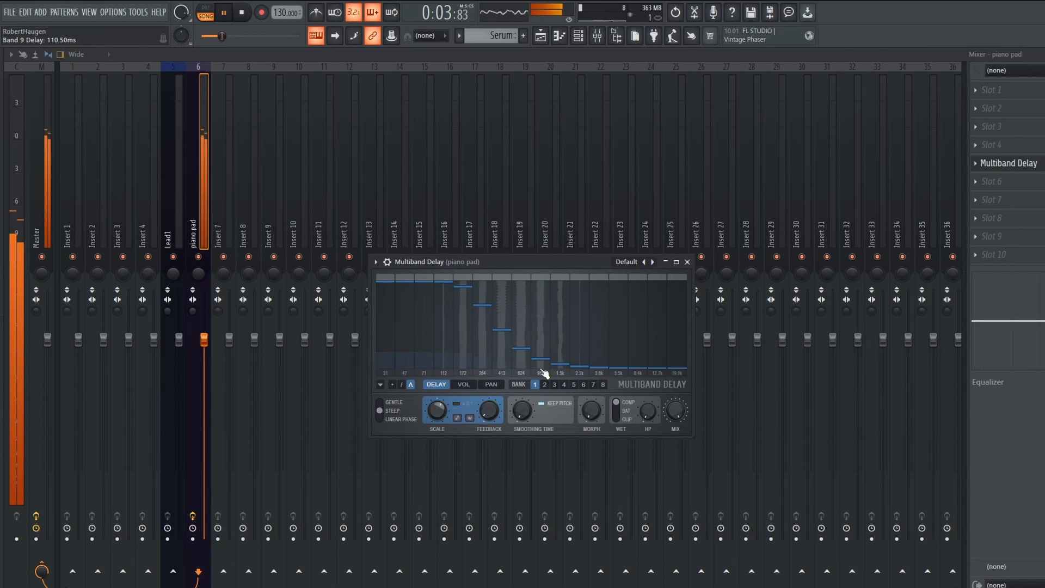
Lower the delay of every band in bank 1 to 0 ms and stop playback
left_click_drag(544, 372, 401, 377)
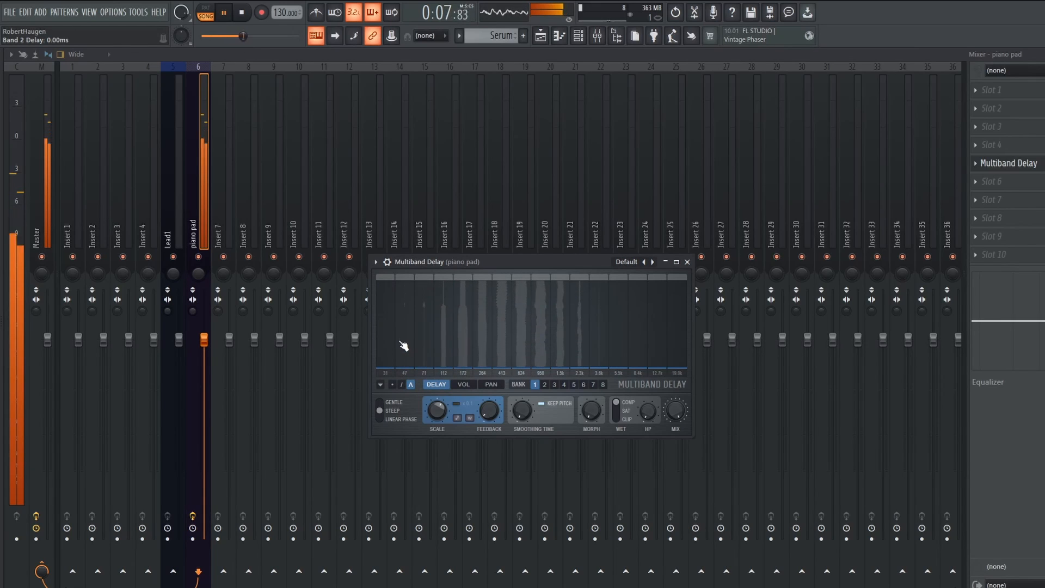
key("space")
Draw a band volume curve that falls to 0% on the higher bands, and redraw it nearly flat at about 40% while auditioning the pad
left_click(463, 385)
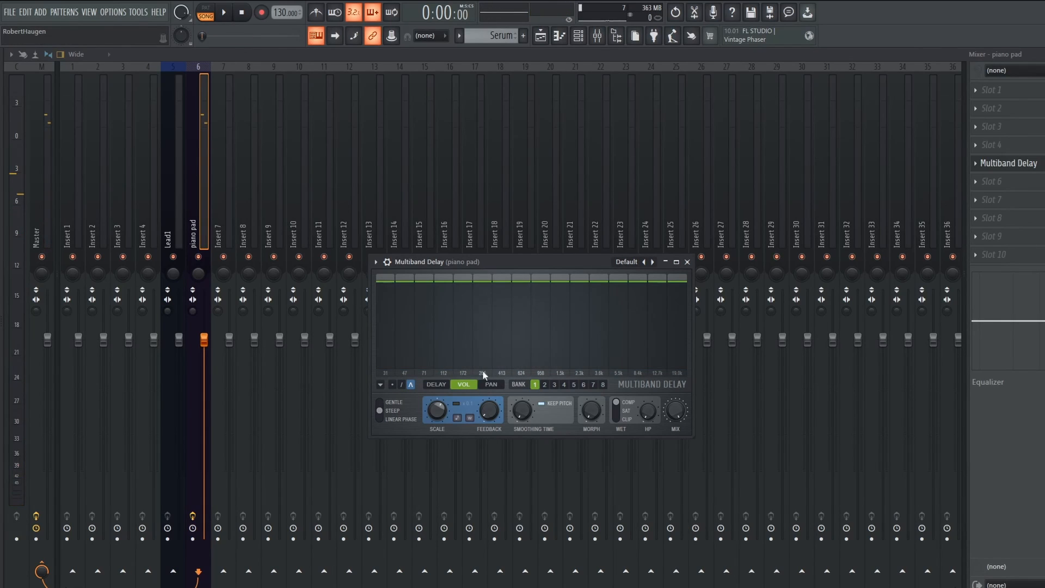
mouse_move(382, 286)
left_mouse_down()
mouse_move(375, 359)
mouse_move(384, 266)
mouse_move(528, 287)
mouse_move(541, 355)
mouse_move(560, 373)
mouse_move(687, 395)
left_mouse_up()
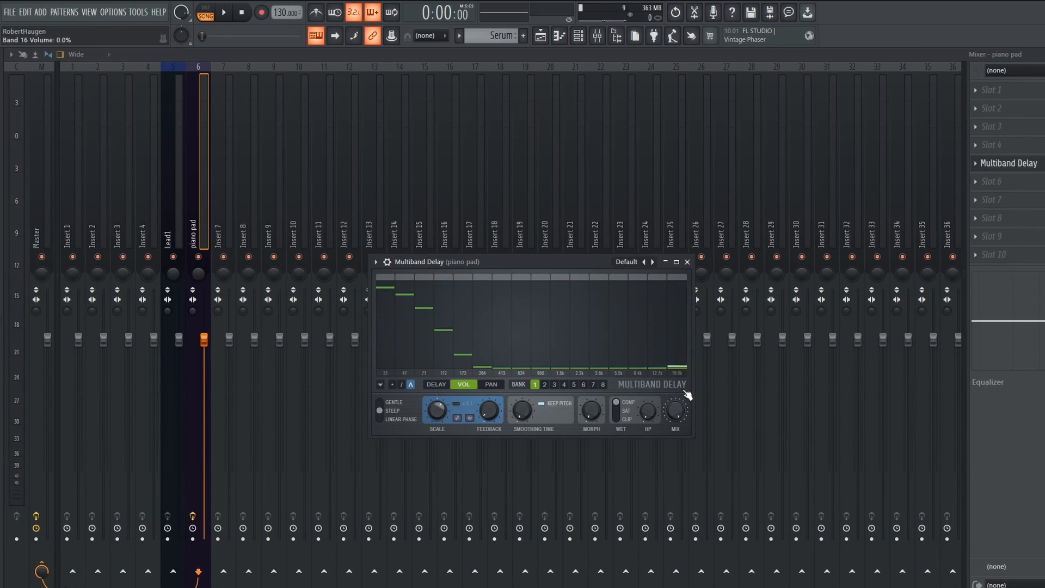
key("space")
mouse_move(610, 349)
left_mouse_down()
mouse_move(625, 366)
mouse_move(681, 364)
left_mouse_up()
mouse_move(514, 355)
left_mouse_down()
mouse_move(478, 355)
mouse_move(457, 329)
mouse_move(397, 304)
mouse_move(489, 311)
mouse_move(464, 312)
mouse_move(680, 368)
mouse_move(684, 297)
mouse_move(386, 369)
mouse_move(401, 375)
mouse_move(395, 347)
mouse_move(538, 341)
mouse_move(555, 327)
mouse_move(544, 305)
mouse_move(544, 345)
mouse_move(640, 336)
left_mouse_up()
key("space")
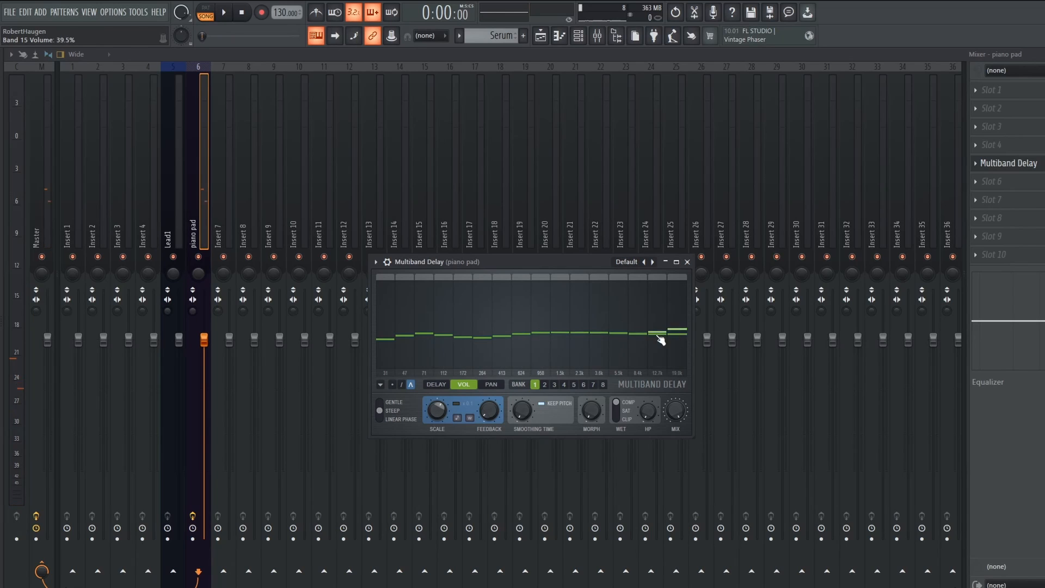
Draw a band pan curve rising from left on low bands to right on high bands, and redraw it with a peak mid-range while auditioning
left_click(492, 385)
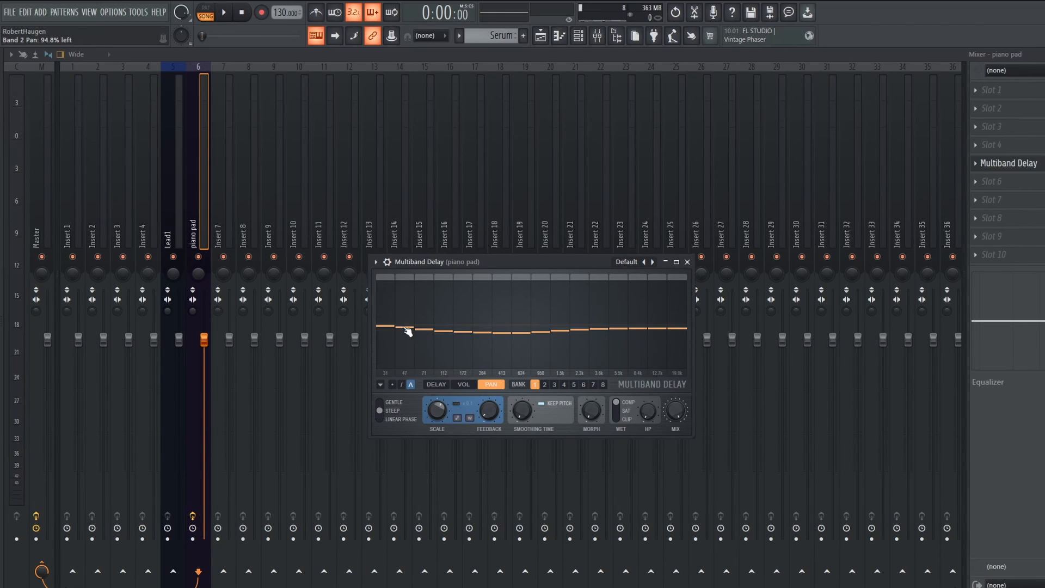
mouse_move(388, 334)
left_mouse_down()
mouse_move(386, 371)
mouse_move(642, 370)
mouse_move(695, 385)
mouse_move(674, 359)
mouse_move(672, 288)
left_mouse_up()
key("space")
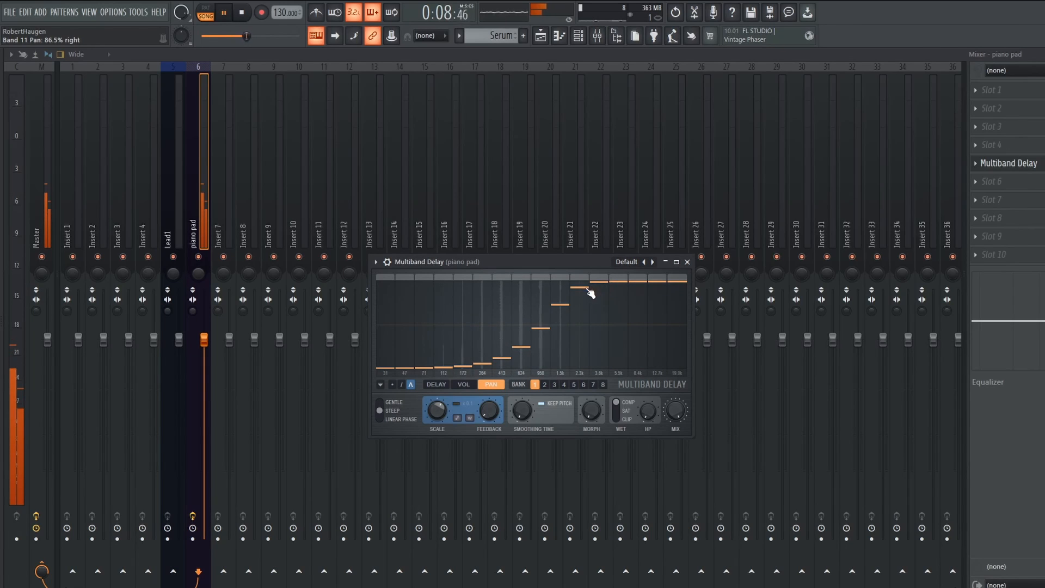
mouse_move(583, 294)
left_mouse_down()
mouse_move(580, 286)
mouse_move(570, 294)
mouse_move(401, 280)
mouse_move(649, 272)
mouse_move(691, 297)
mouse_move(613, 344)
mouse_move(538, 343)
mouse_move(481, 326)
mouse_move(388, 356)
mouse_move(397, 366)
mouse_move(501, 366)
mouse_move(634, 325)
mouse_move(597, 292)
mouse_move(549, 291)
mouse_move(675, 299)
mouse_move(658, 318)
mouse_move(593, 333)
mouse_move(484, 330)
left_mouse_up()
key("space")
key("space")
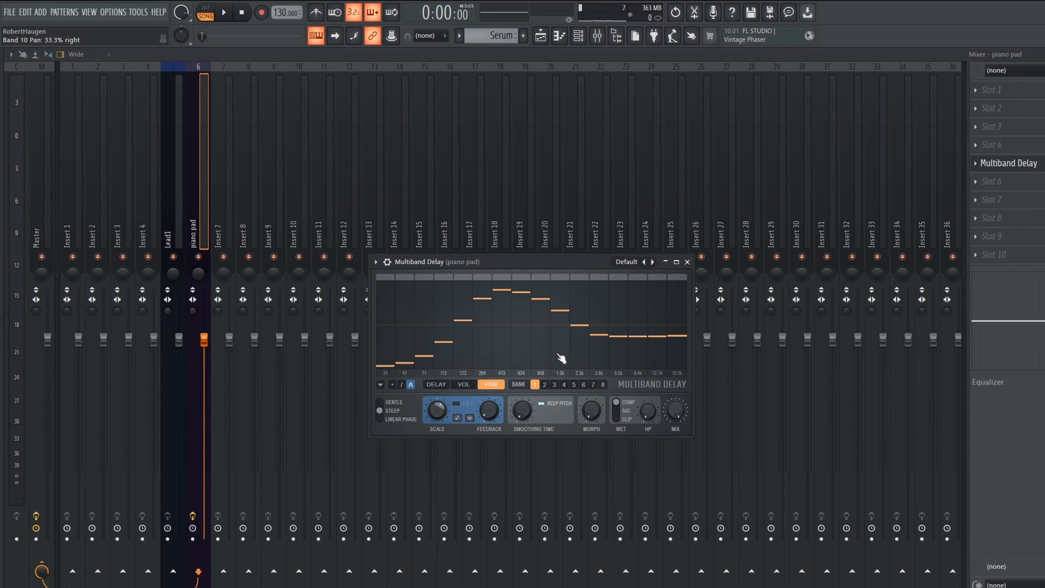
left_click_drag(560, 262, 598, 263)
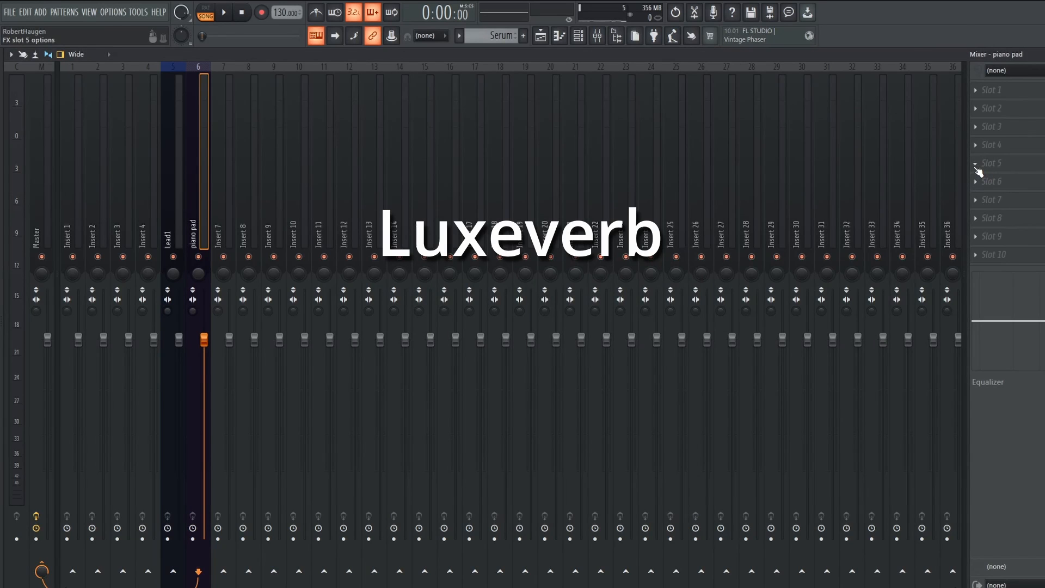
Load LuxeVerb into effect slot 5 of the piano pad track and audition its Medium Room preset
left_click(974, 166)
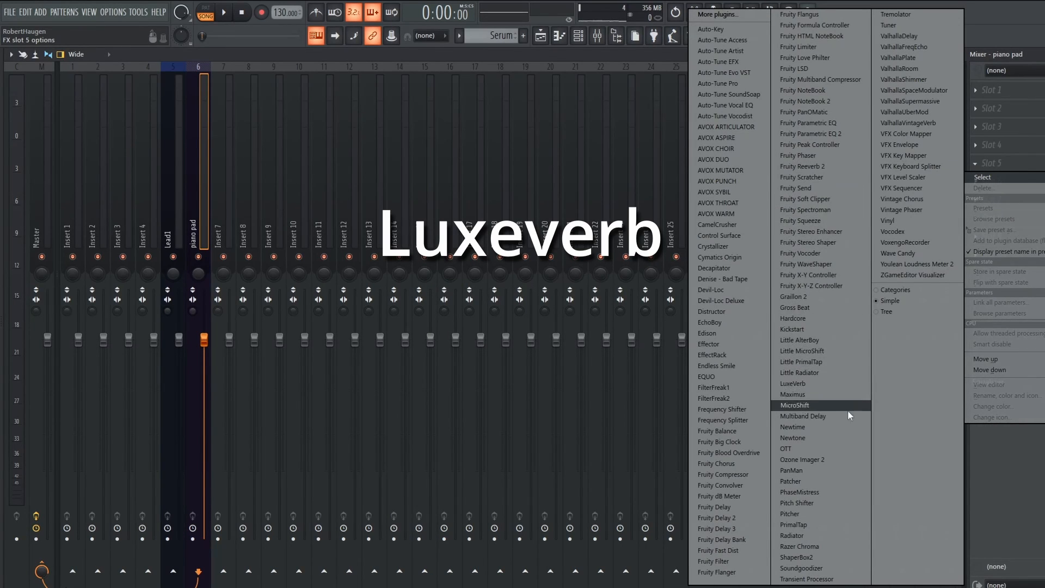
left_click(842, 383)
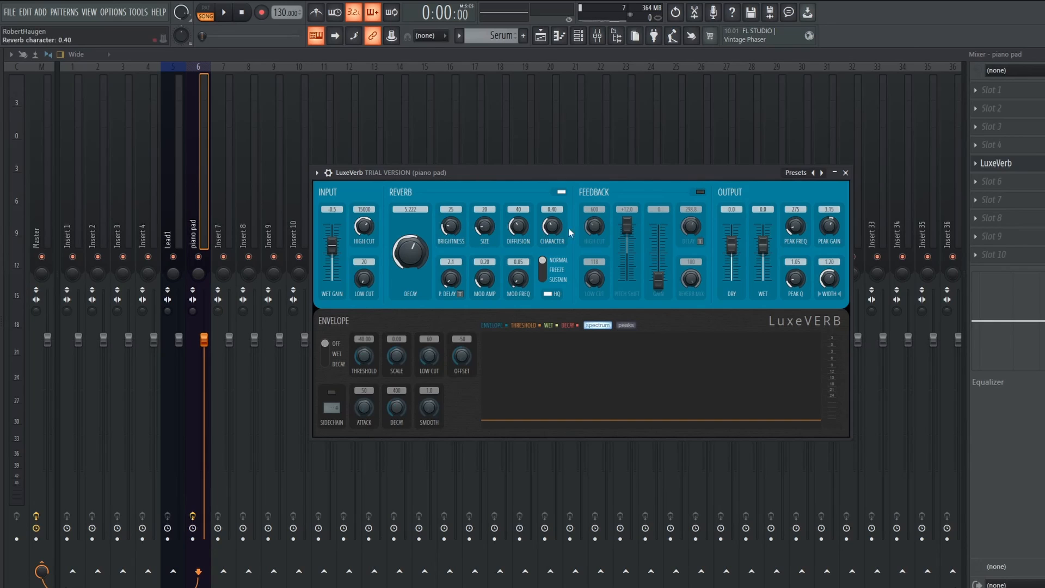
left_click(803, 172)
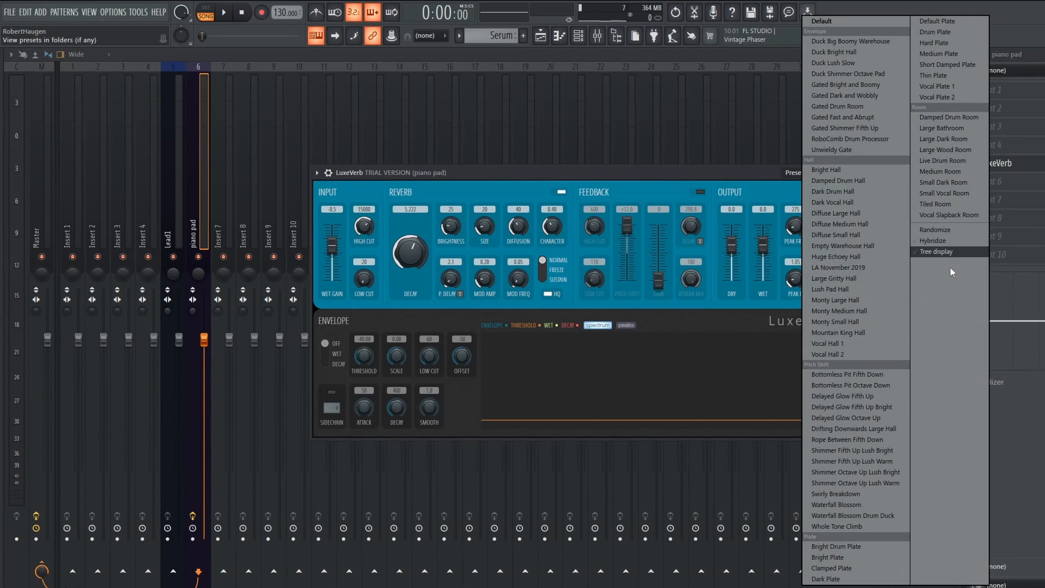
left_click(940, 172)
key("space")
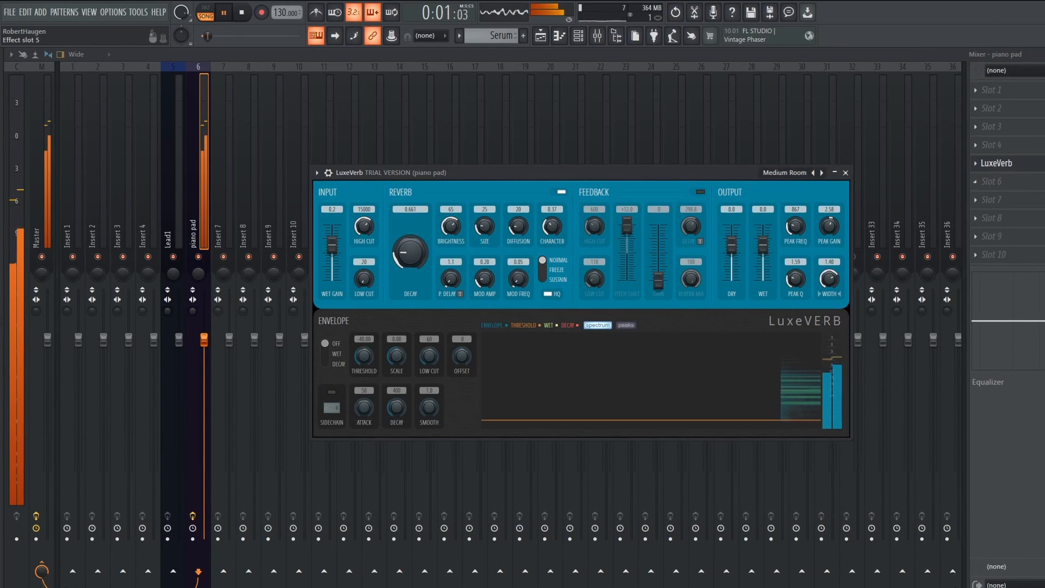
key("Escape")
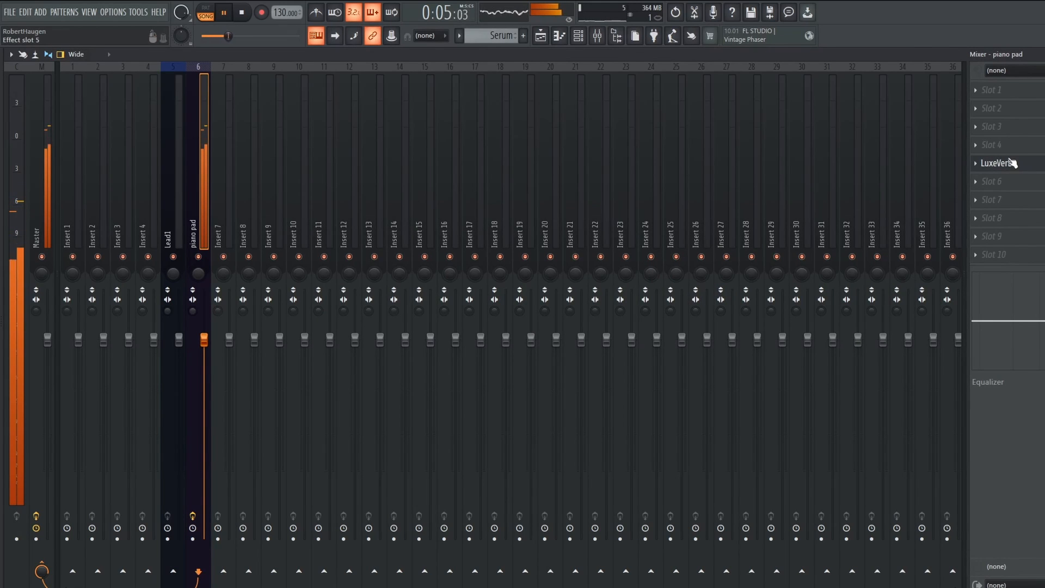
left_click(992, 163)
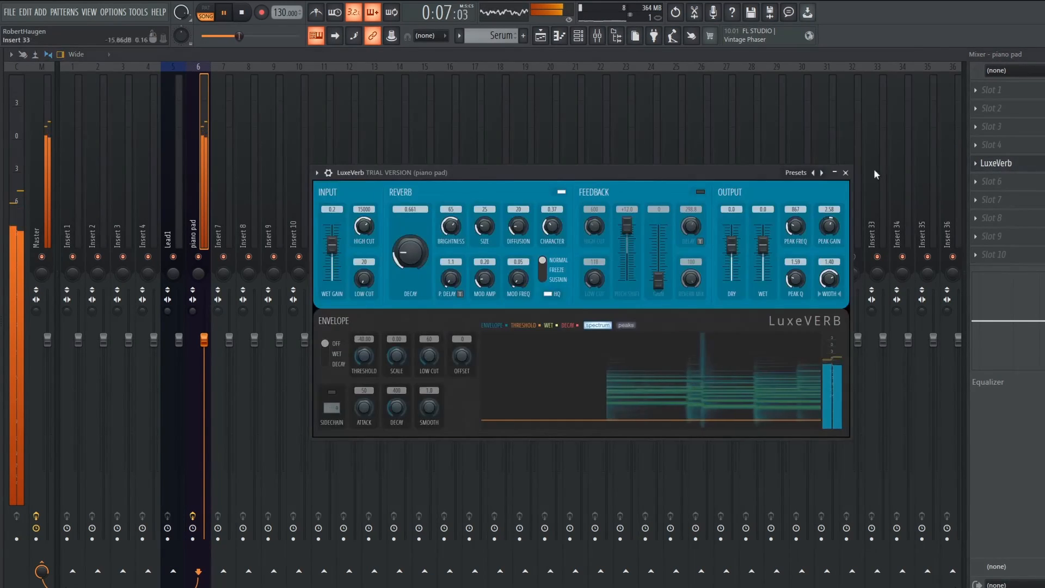
key("space")
Load the Damped Drum Hall preset in LuxeVerb and audition it on the piano pad
left_click(799, 172)
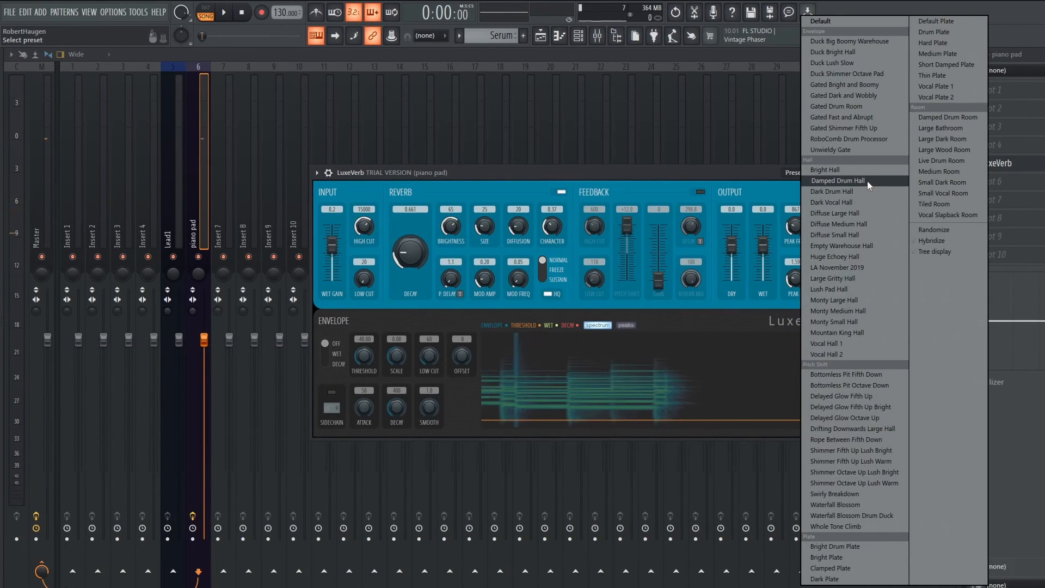
left_click(867, 181)
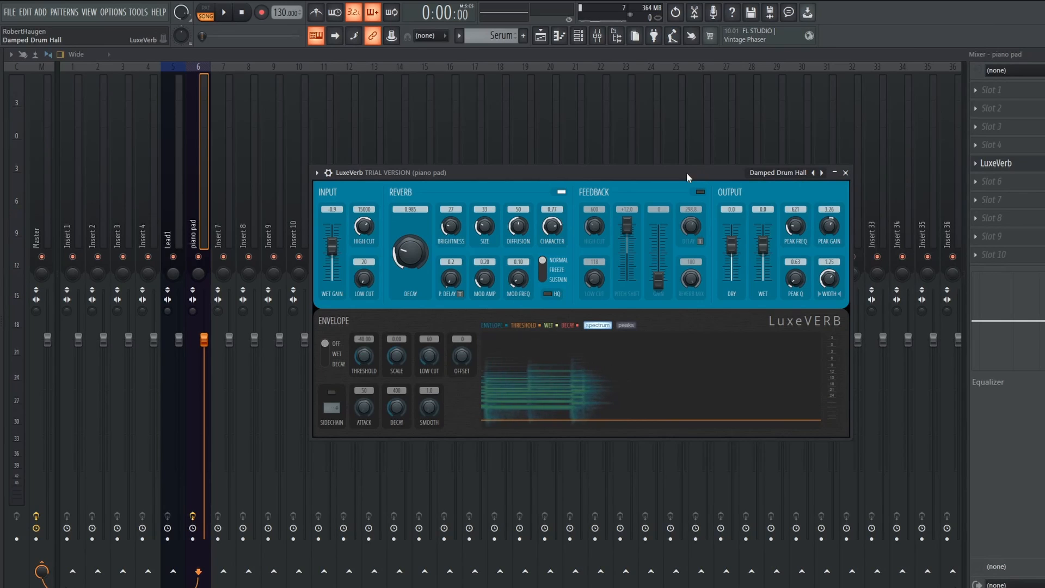
left_click_drag(674, 175, 715, 118)
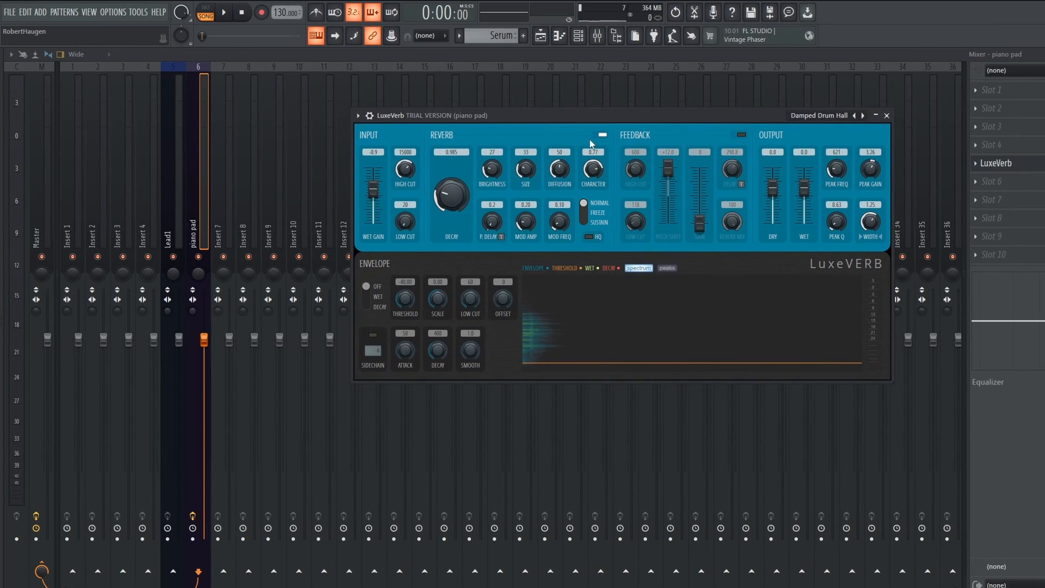
key("space")
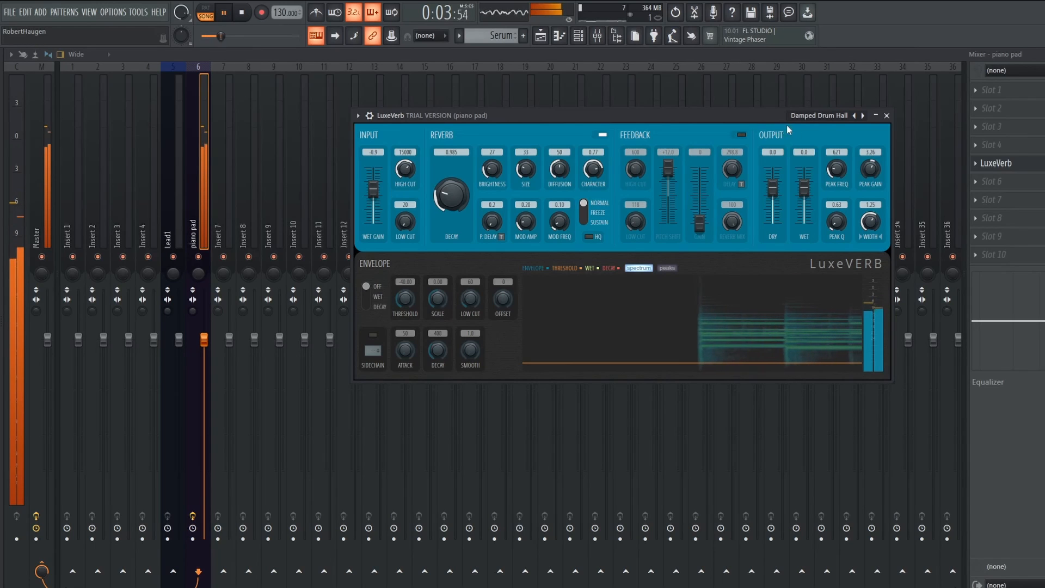
key("space")
Load the Lush Pad Hall preset in LuxeVerb and audition it on the piano pad
left_click(831, 116)
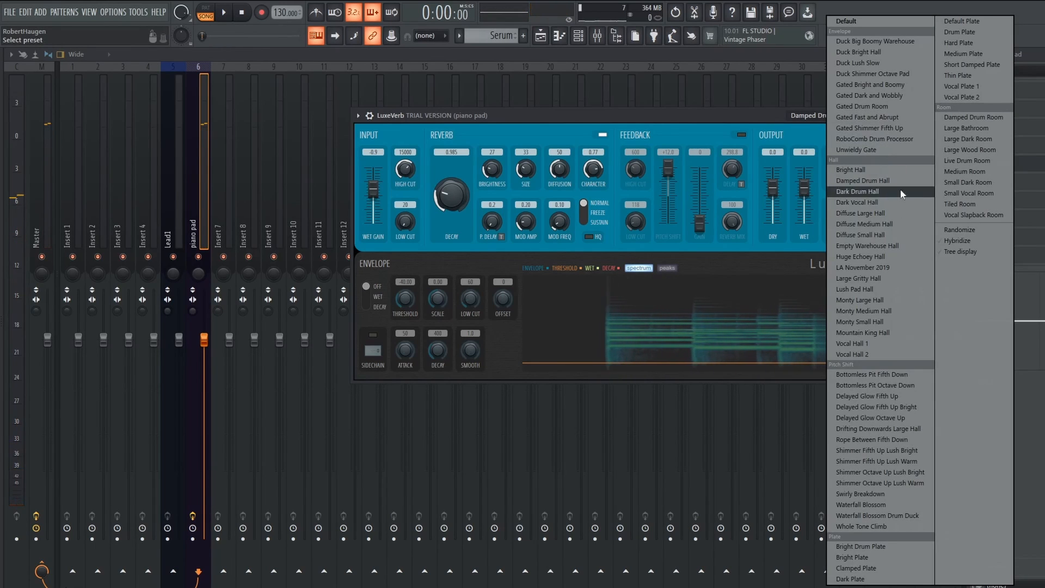
left_click(896, 295)
key("space")
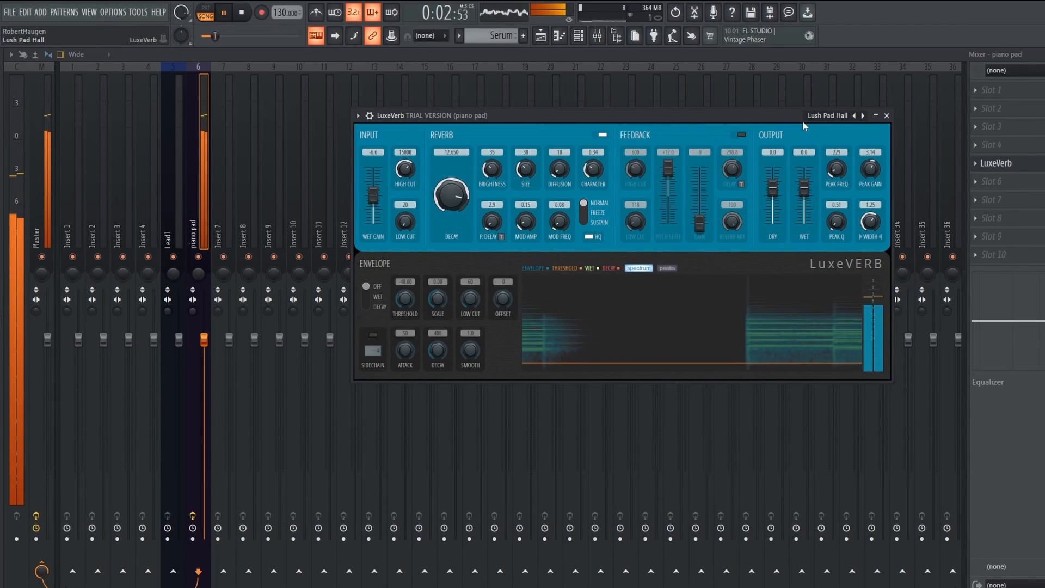
key("space")
Load the Monty Large Hall preset in LuxeVerb and audition it on the piano pad
left_click(838, 116)
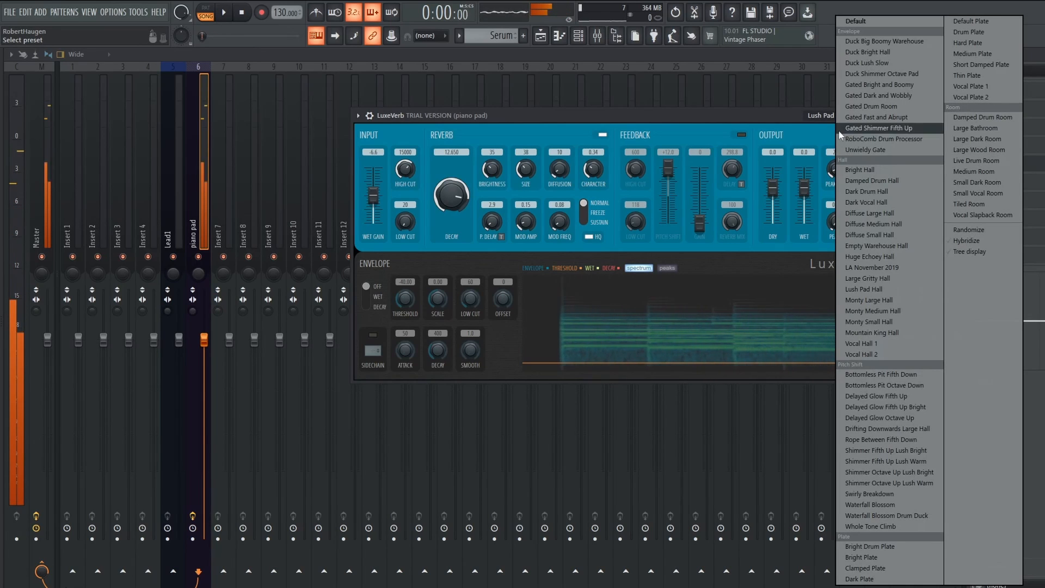
left_click(910, 303)
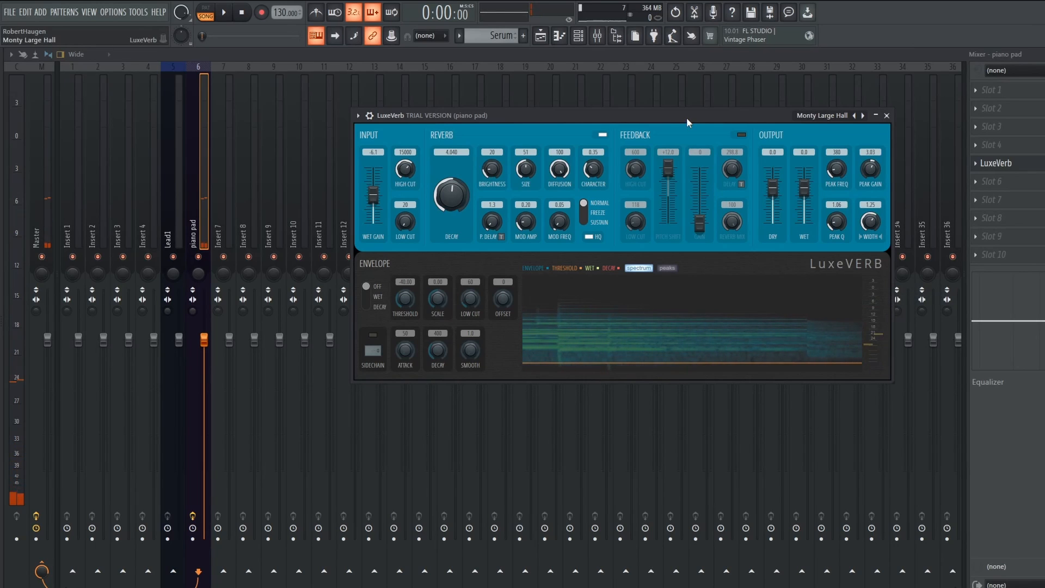
key("space")
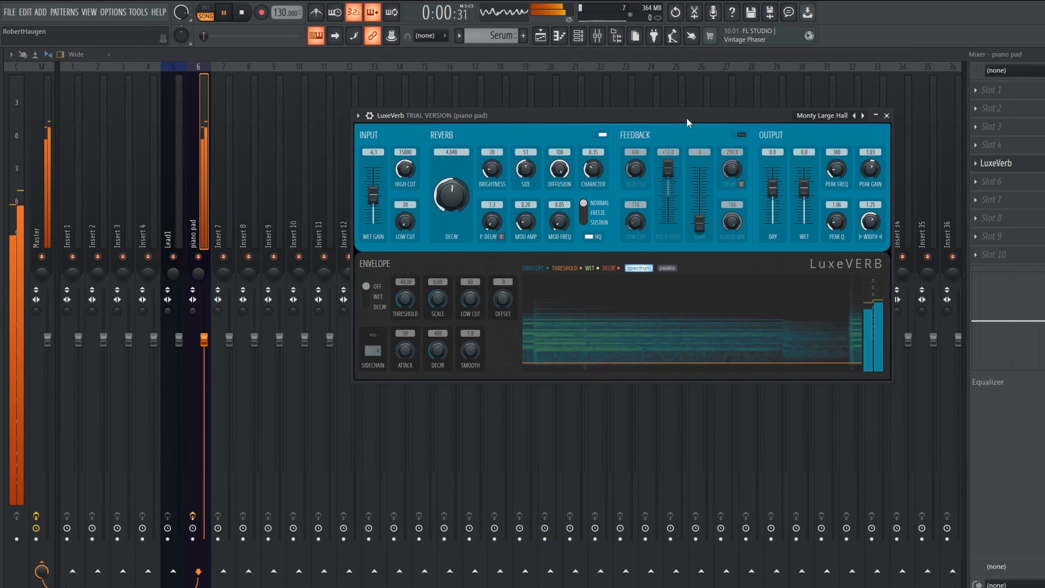
key("space")
Load the Bottomless Pit Fifth Down pitch-shift preset in LuxeVerb and audition it on the piano pad
left_click(821, 116)
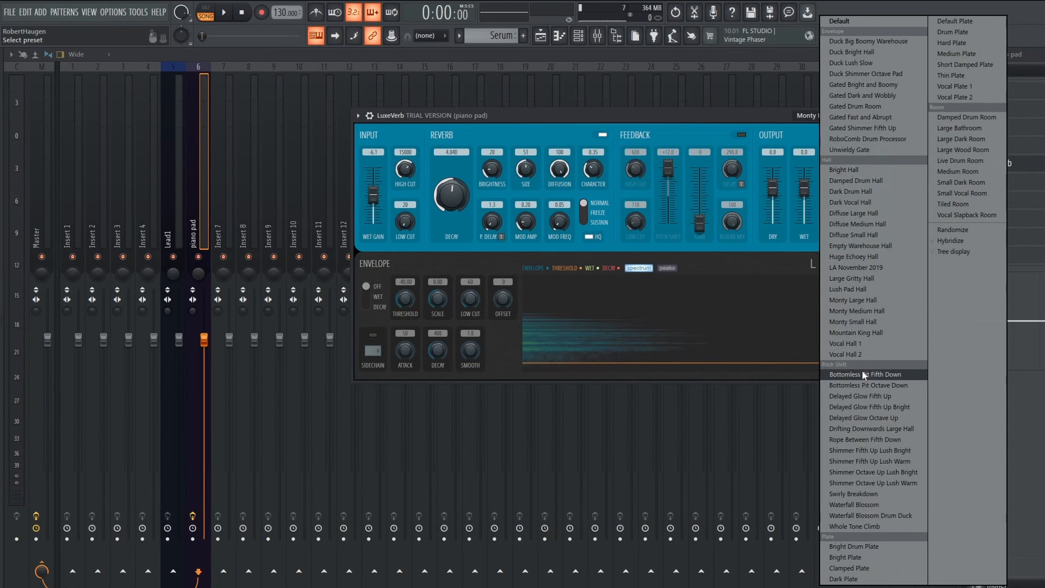
left_click(900, 375)
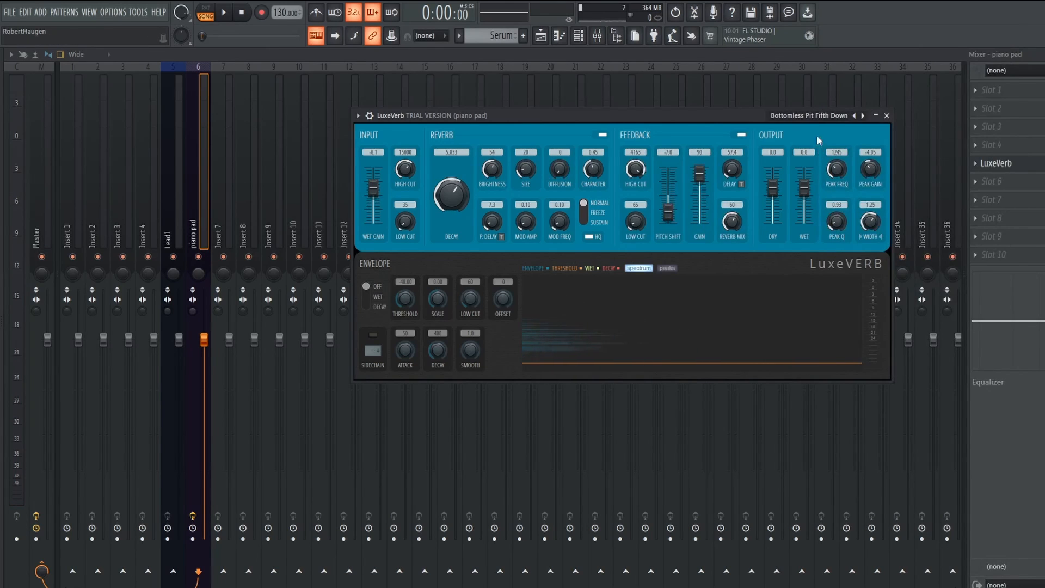
key("space")
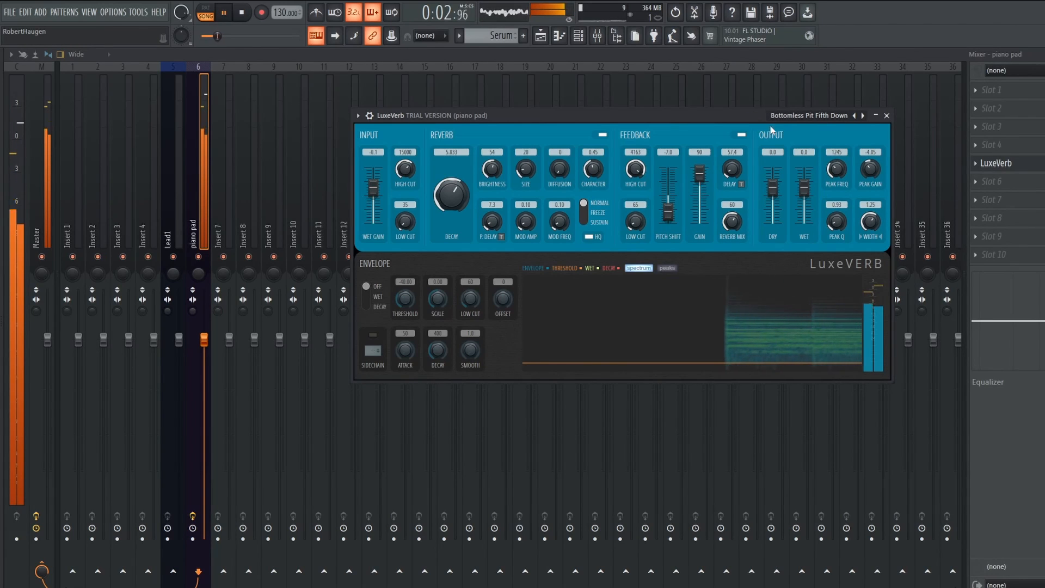
key("space")
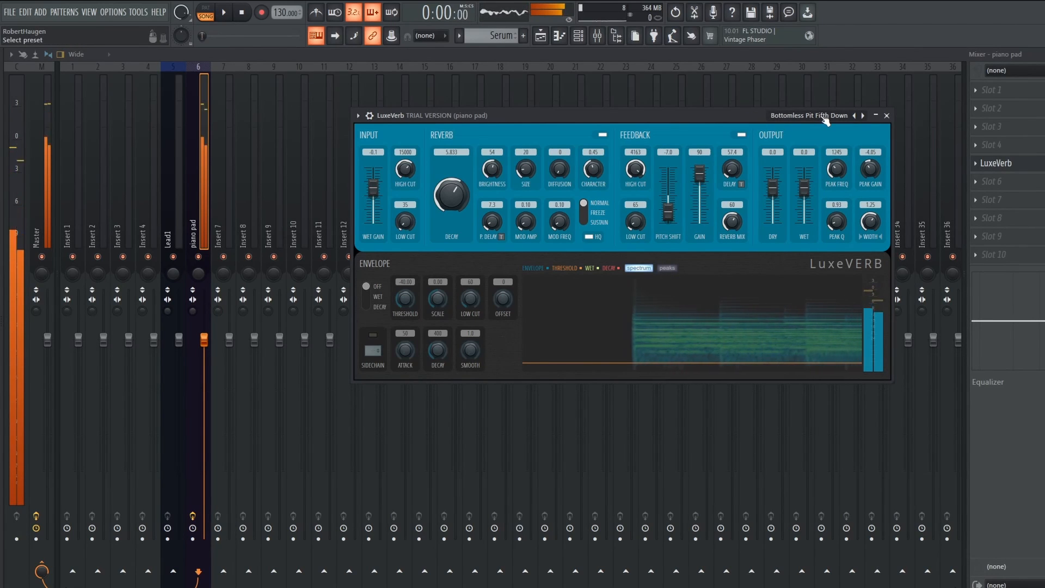
Randomize the LuxeVerb settings and audition the result on the piano pad
left_click(823, 116)
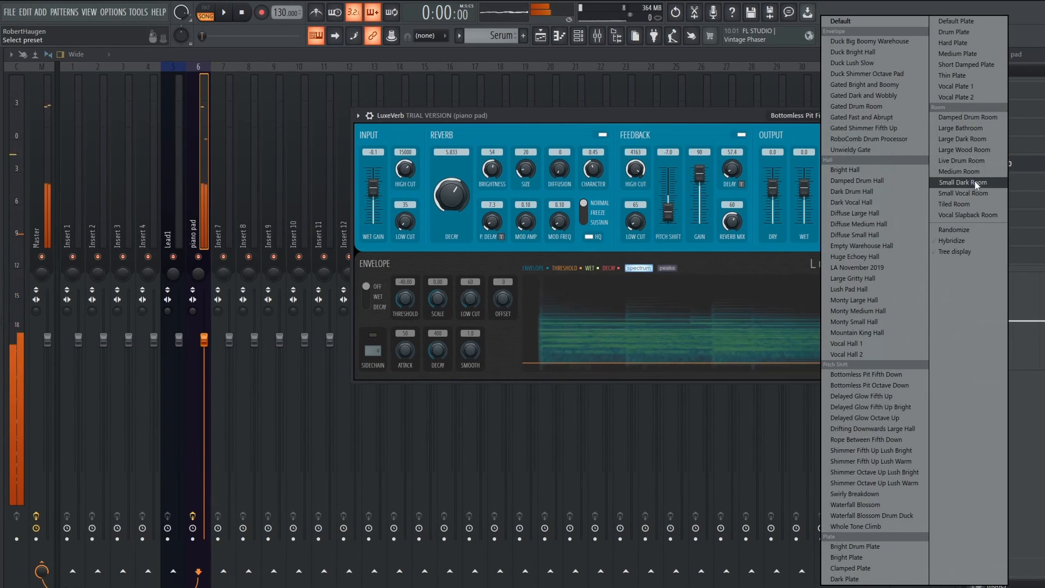
left_click(975, 229)
key("space")
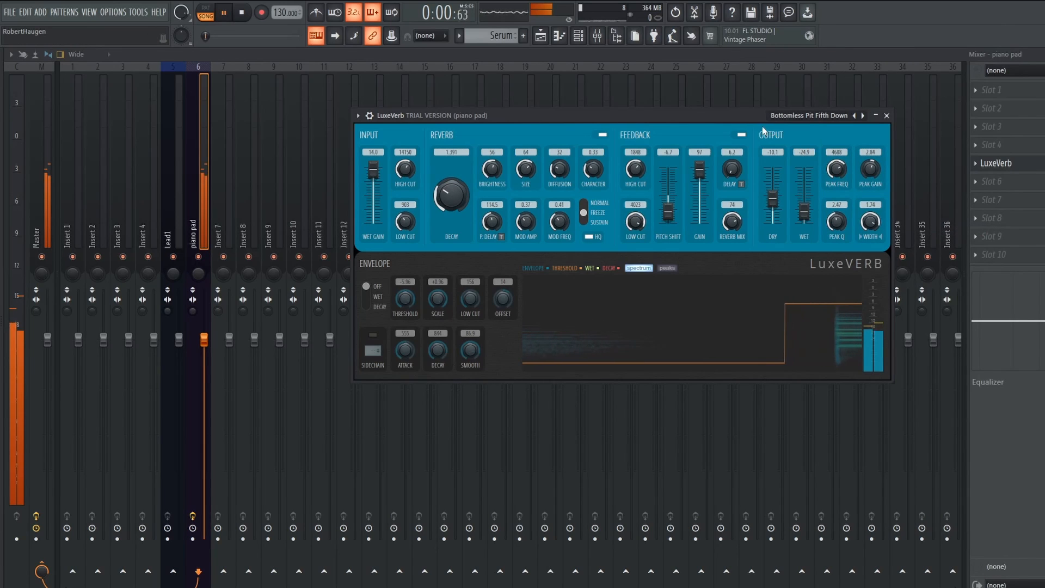
key("space")
Randomize the LuxeVerb settings a second time and audition the new reverb on the piano pad
left_click(810, 115)
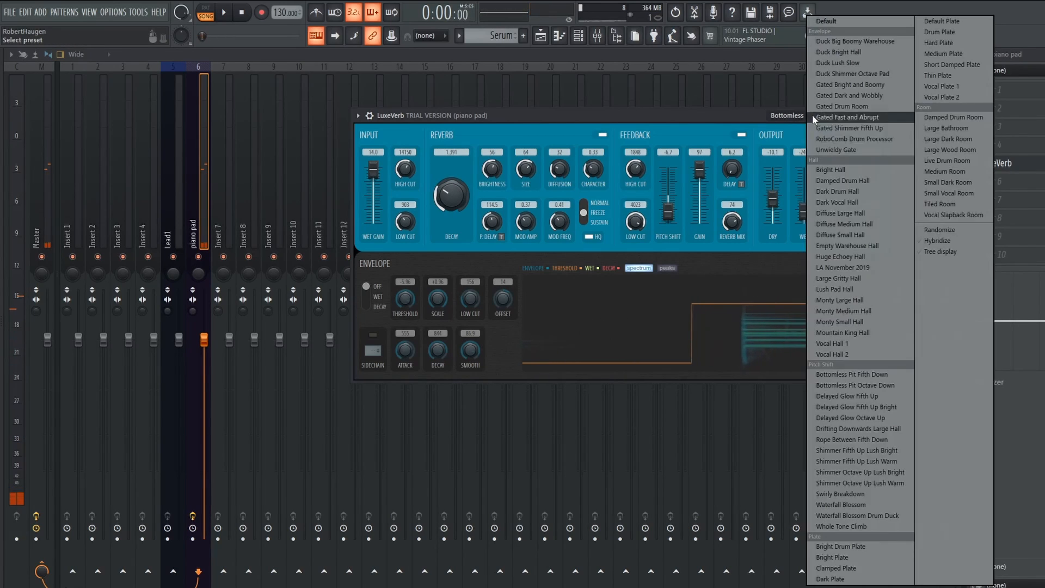
left_click(939, 230)
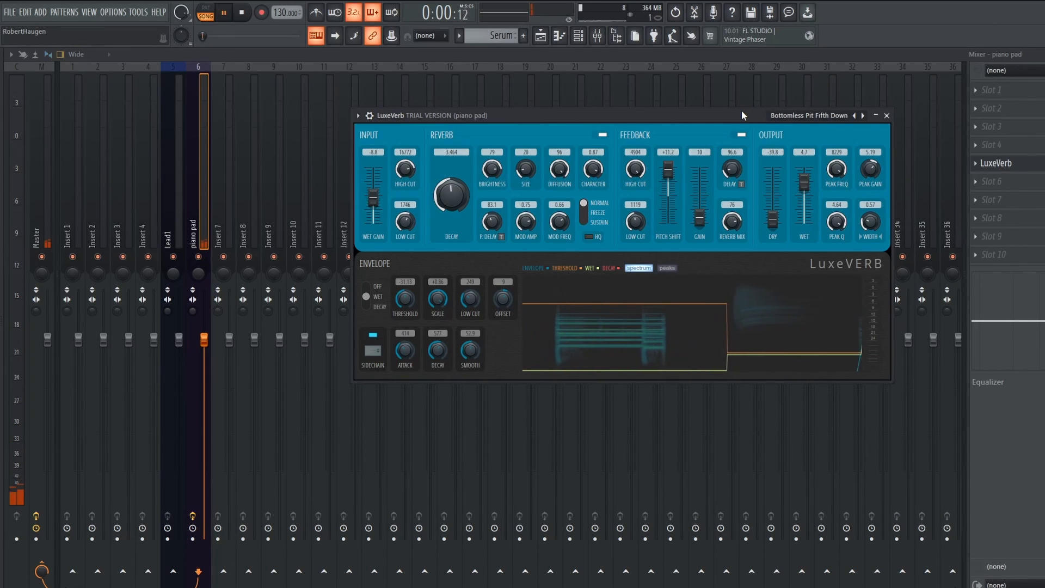
key("space")
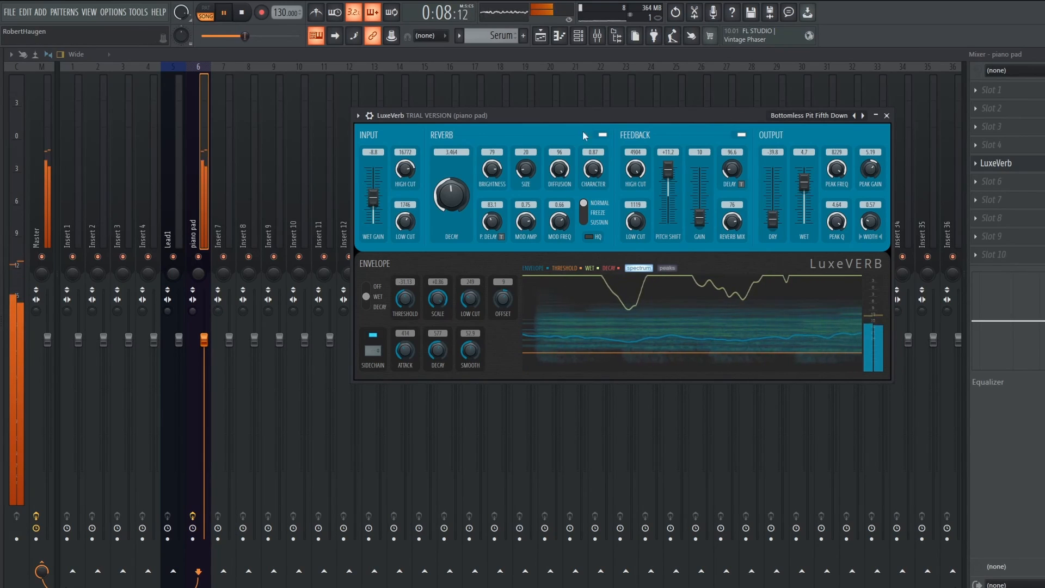
key("space")
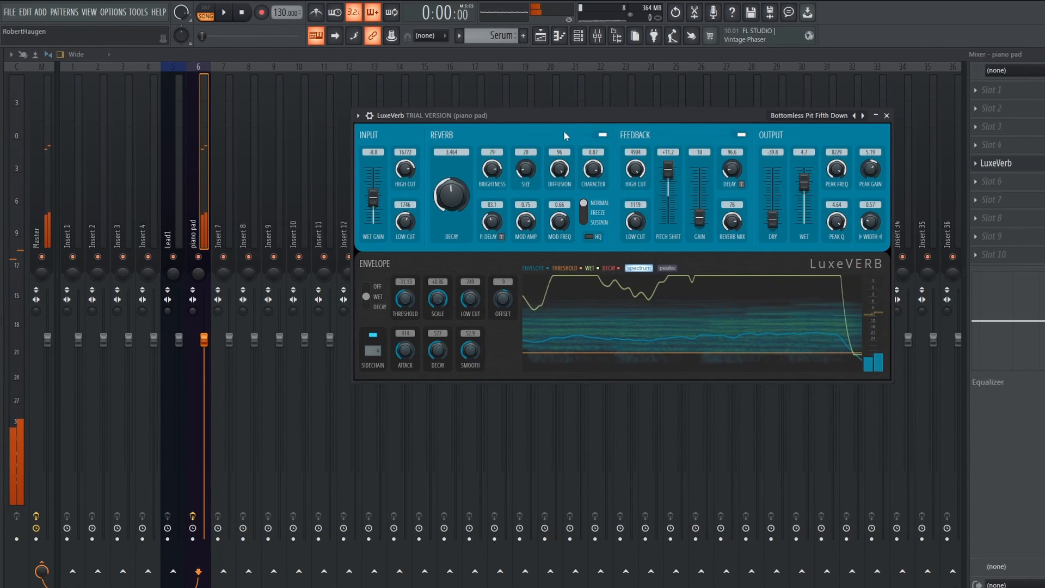
left_click_drag(577, 116, 537, 118)
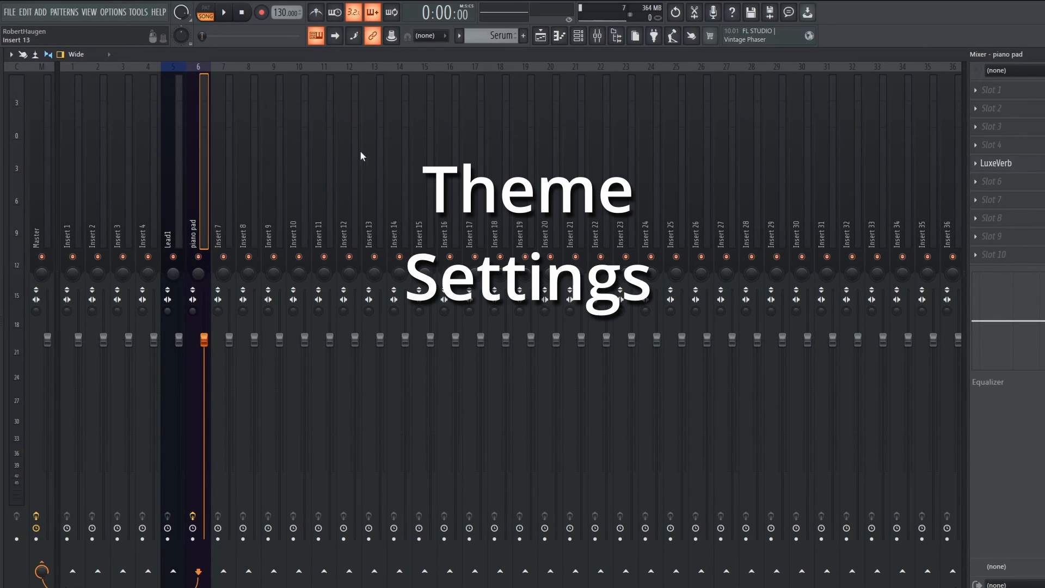
Open the theme settings and move the settings window further across the mixer
left_click(115, 13)
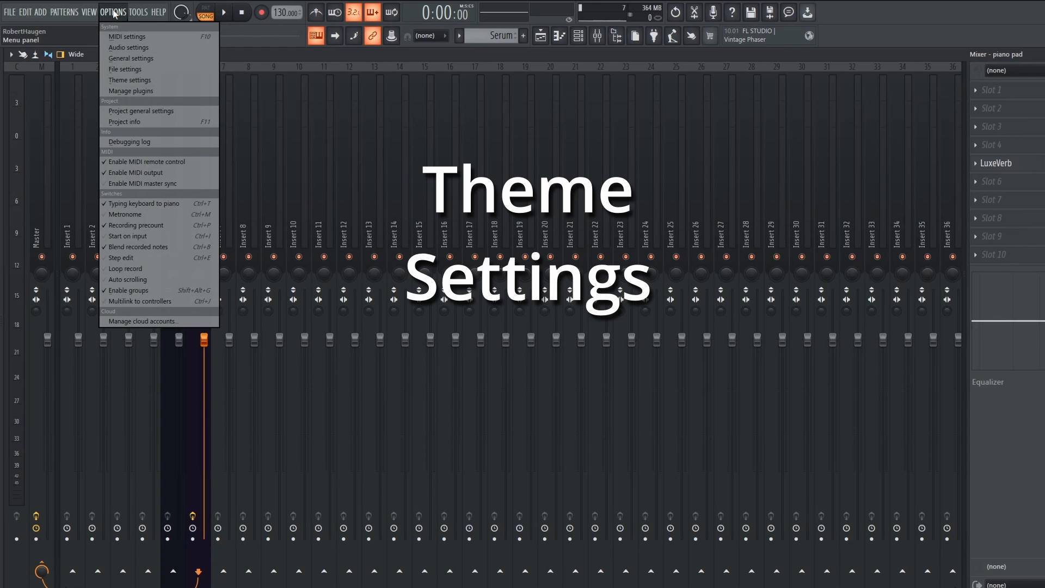
left_click(136, 79)
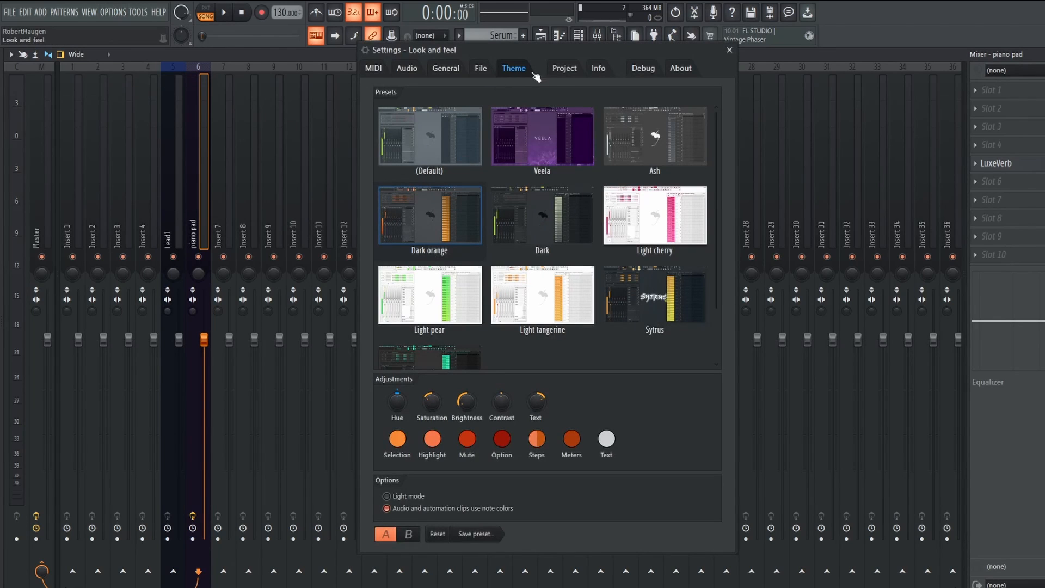
left_click_drag(570, 55, 653, 73)
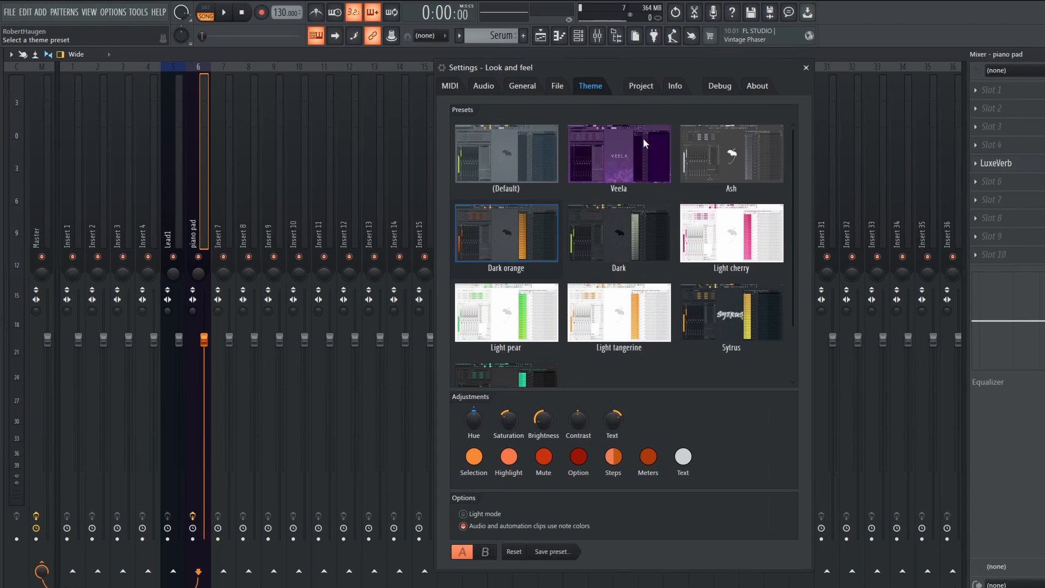
Preview the Veela, Light cherry, Light tangerine, Sytrus, Dark and (Default) theme presets one after another
left_click(607, 161)
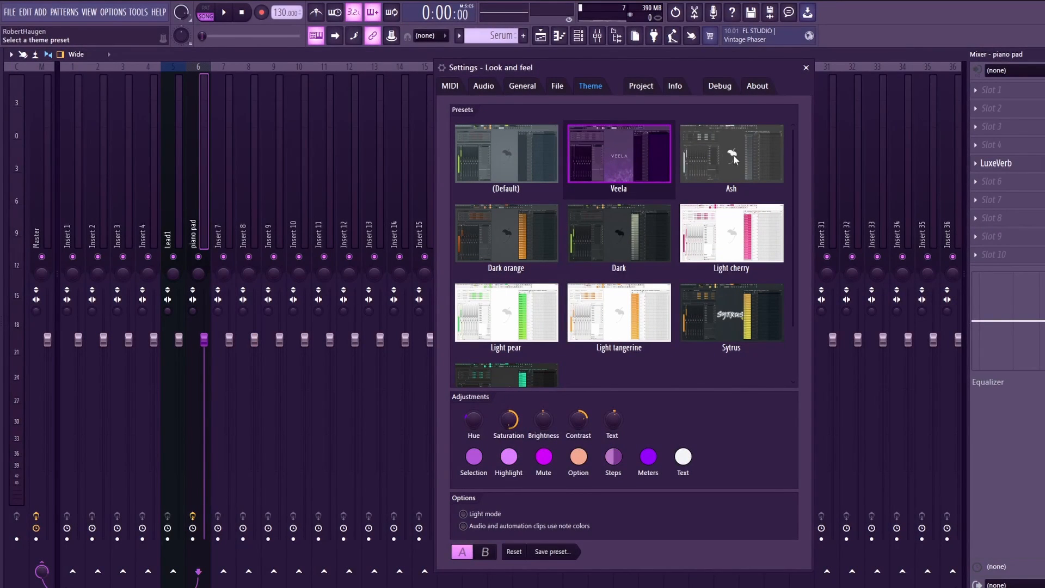
left_click(753, 233)
left_click(623, 311)
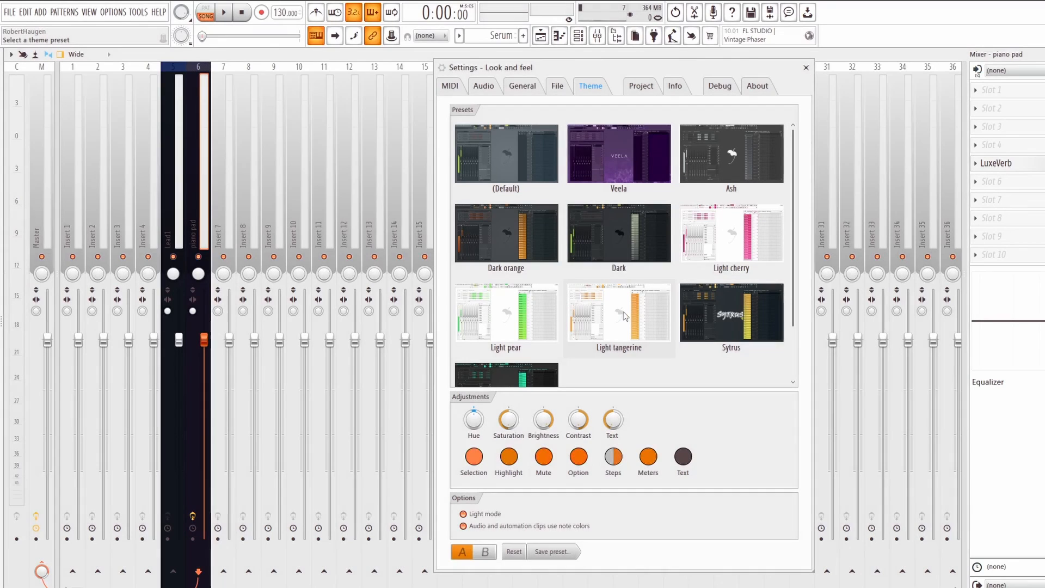
left_click(725, 325)
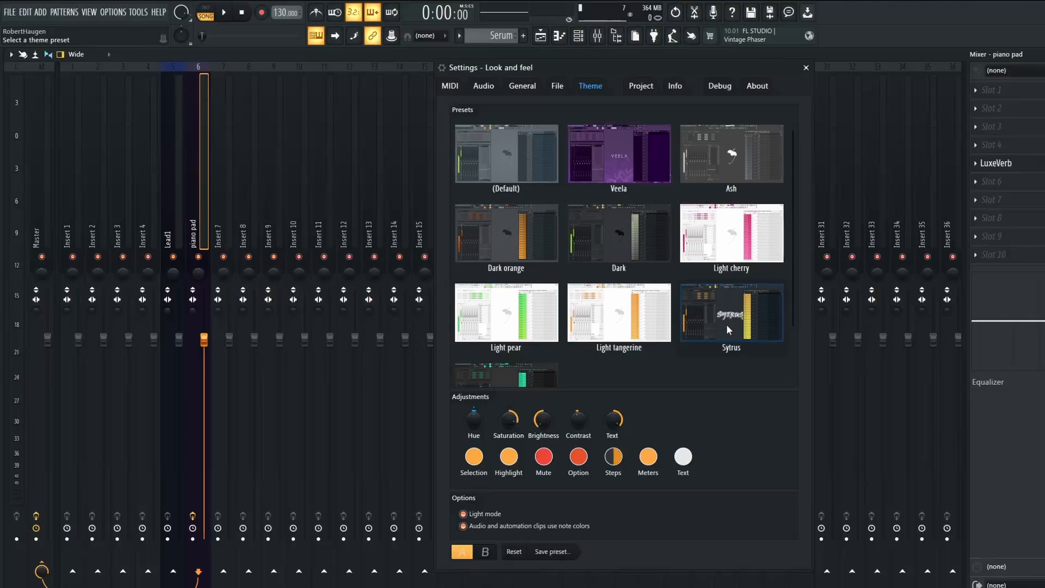
left_click(632, 239)
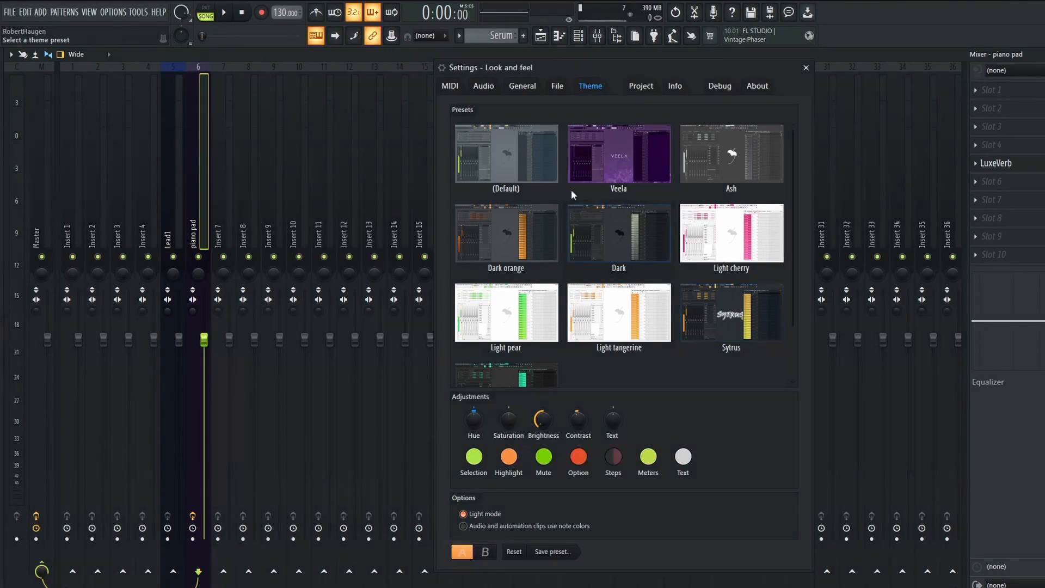
left_click(524, 158)
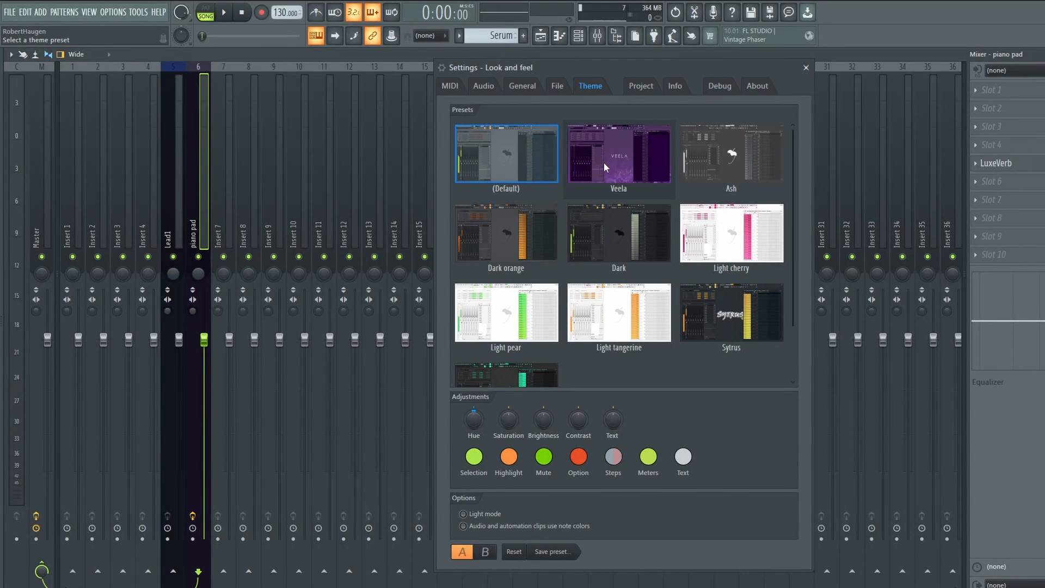
Apply the Dark theme preset, shift its hue to red and raise its brightness slightly
left_click(631, 237)
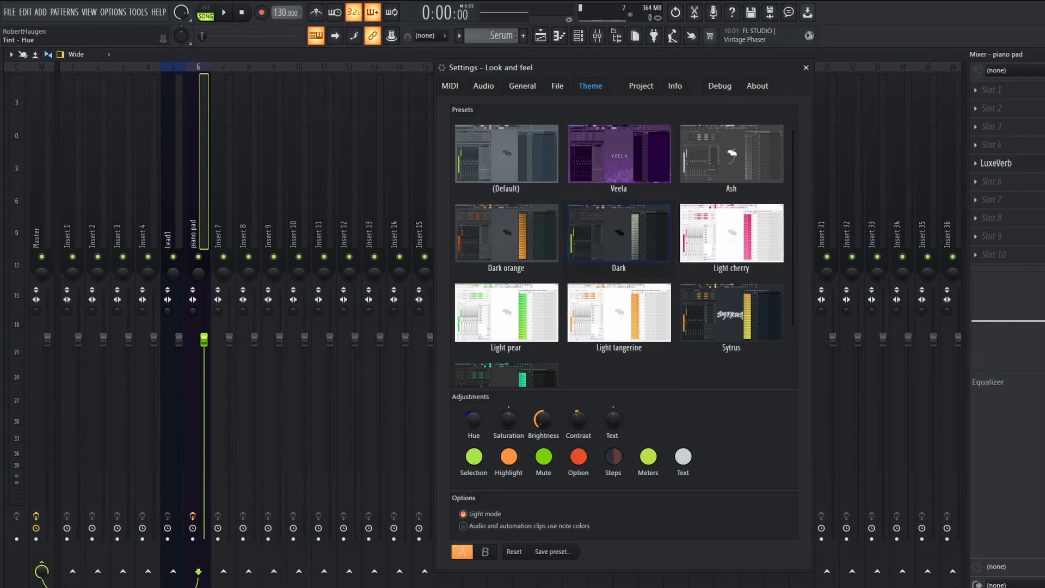
left_click_drag(473, 419, 473, 441)
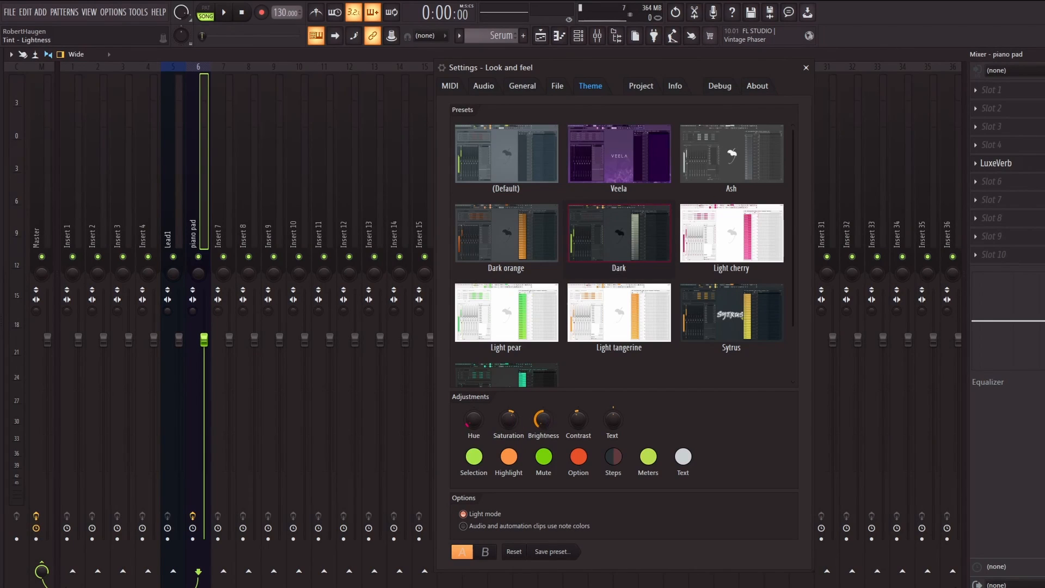
mouse_move(542, 419)
left_mouse_down()
mouse_move(543, 438)
mouse_move(542, 411)
left_mouse_up()
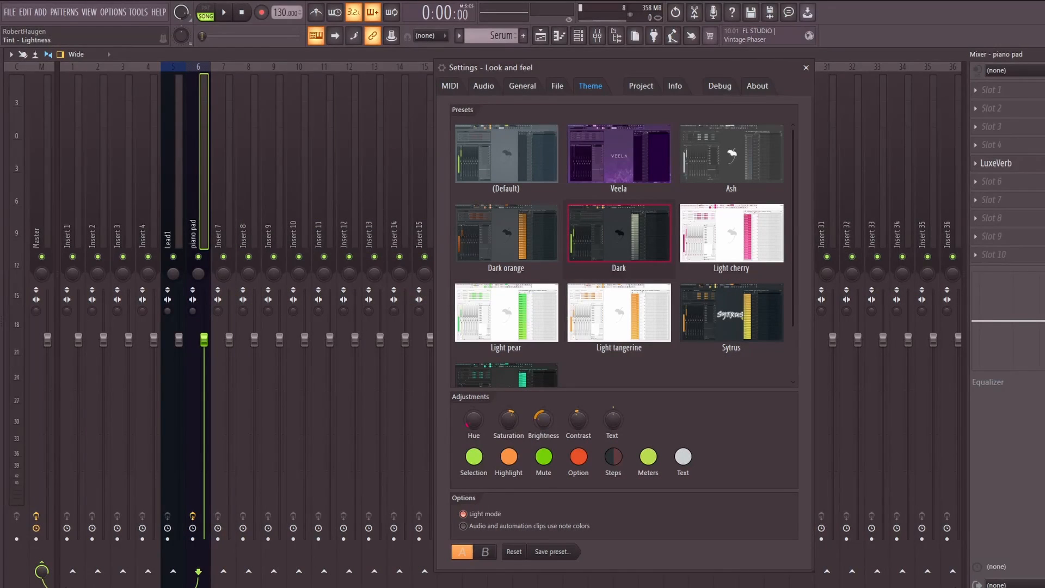
Set the theme's Text color to Dark Slate Gray, #35424A
left_click(683, 457)
left_click(625, 346)
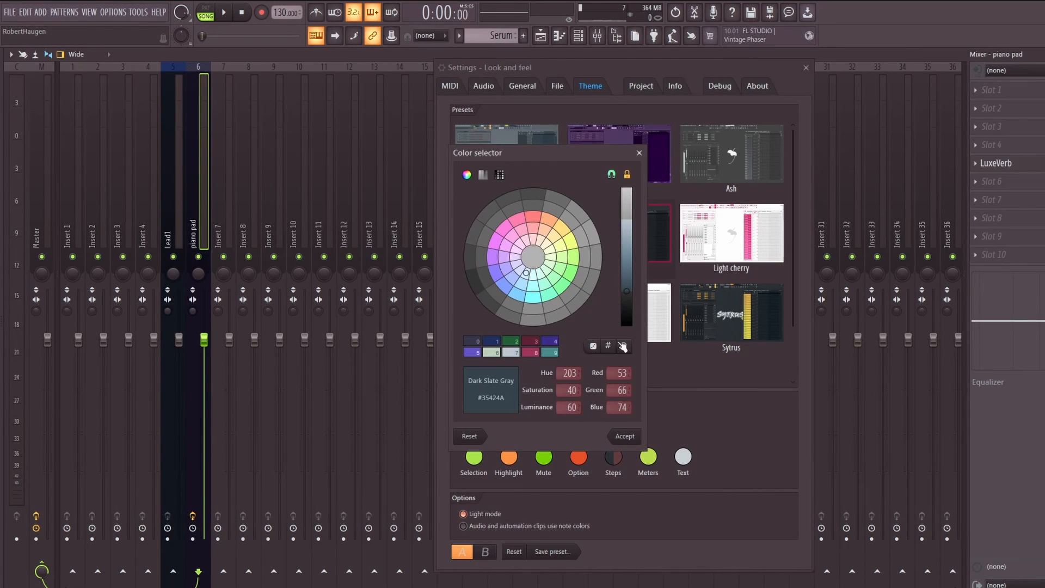
left_click(626, 437)
Choose new colors for the theme's Meters and Steps
left_click(647, 457)
left_click(662, 346)
left_click(664, 436)
left_click(614, 457)
left_click(711, 346)
left_click(711, 437)
Choose darker Option, Mute, Highlight and Selection colors for the theme and adjust its contrast
left_click(578, 457)
left_click_drag(627, 269, 626, 294)
left_click(627, 437)
left_click(544, 457)
left_click(626, 437)
left_click(511, 459)
left_click(628, 440)
left_click(479, 456)
left_click(629, 437)
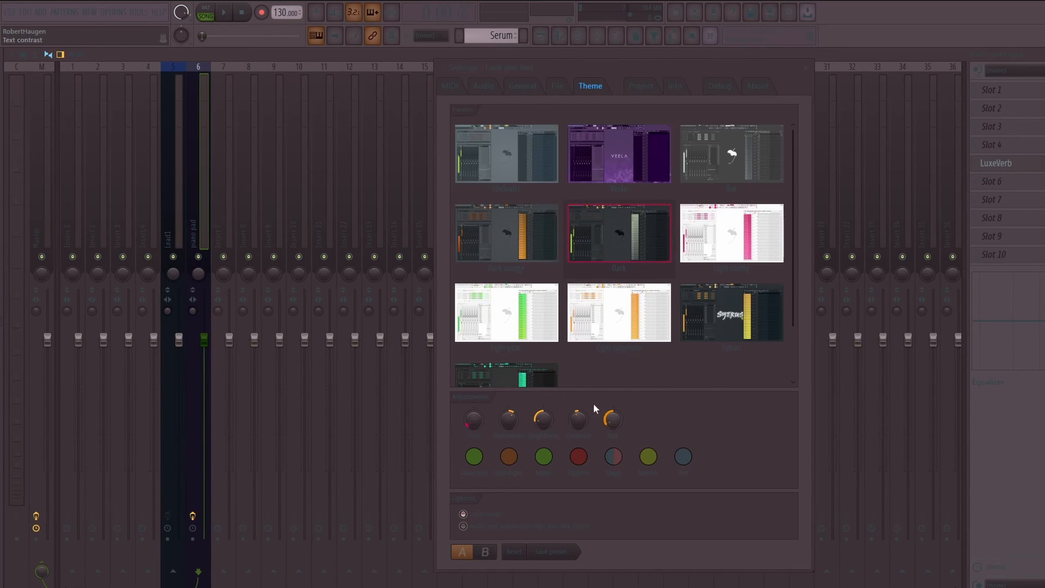
left_click_drag(578, 419, 578, 463)
Apply the Dark orange theme preset and close the settings window
left_click(619, 233)
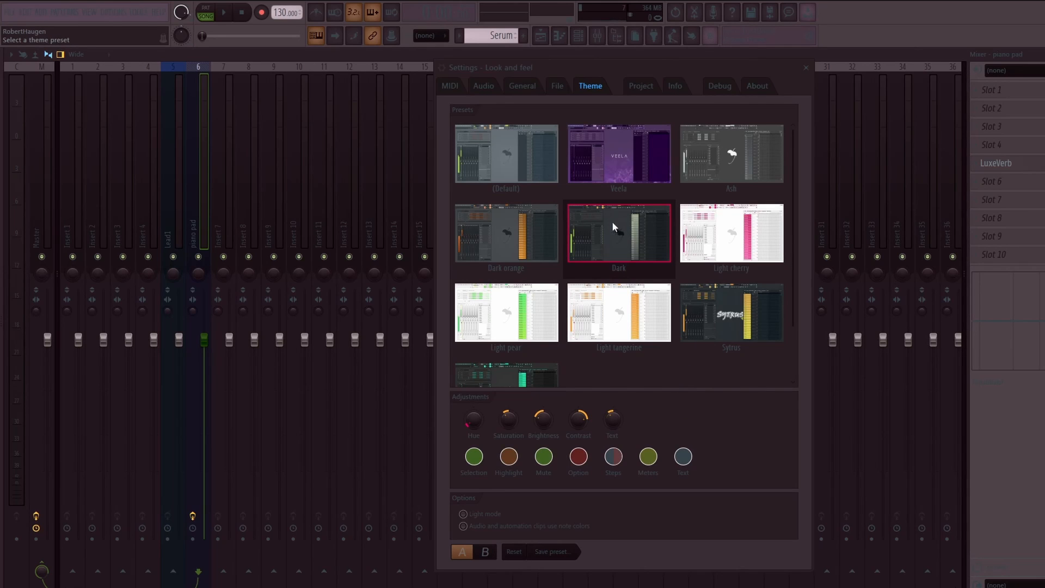
left_click(531, 237)
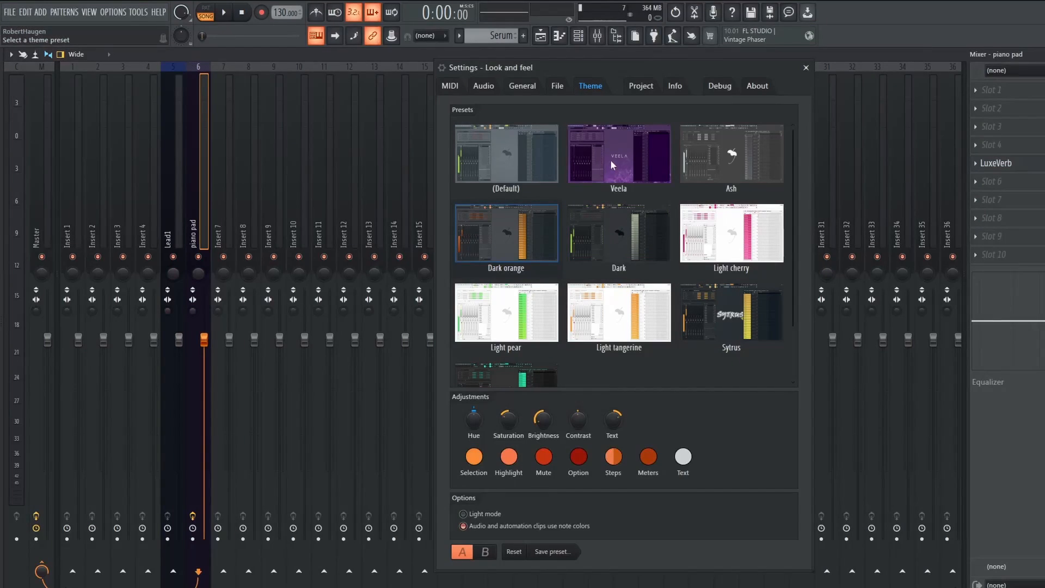
key("Escape")
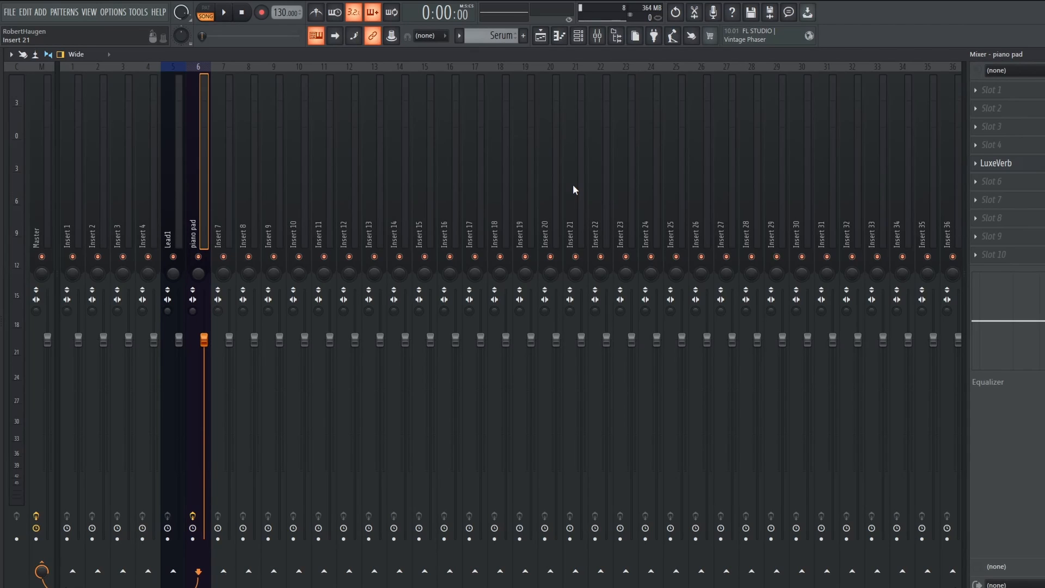